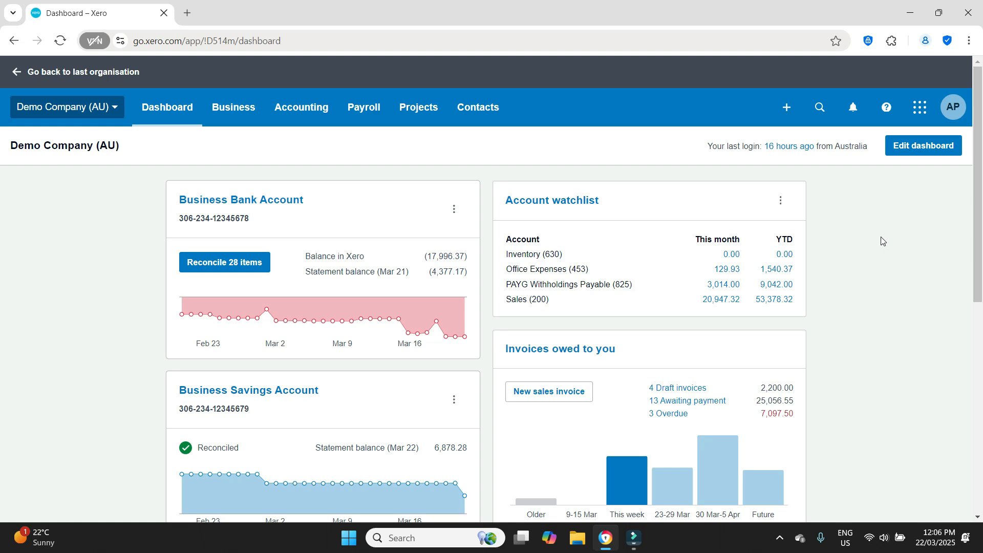
Open the organisation's fixed assets register and start a new asset.
left_click(307, 115)
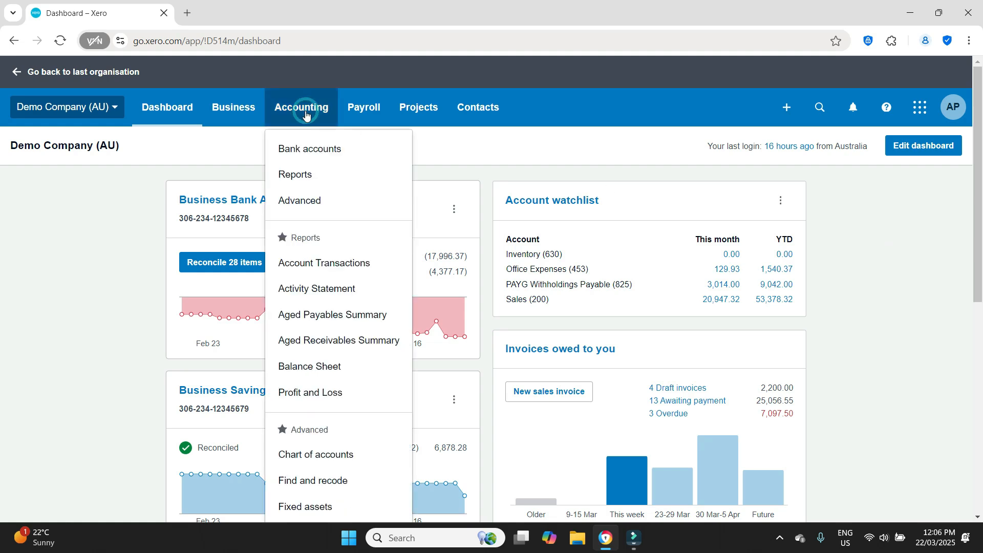
left_click(306, 507)
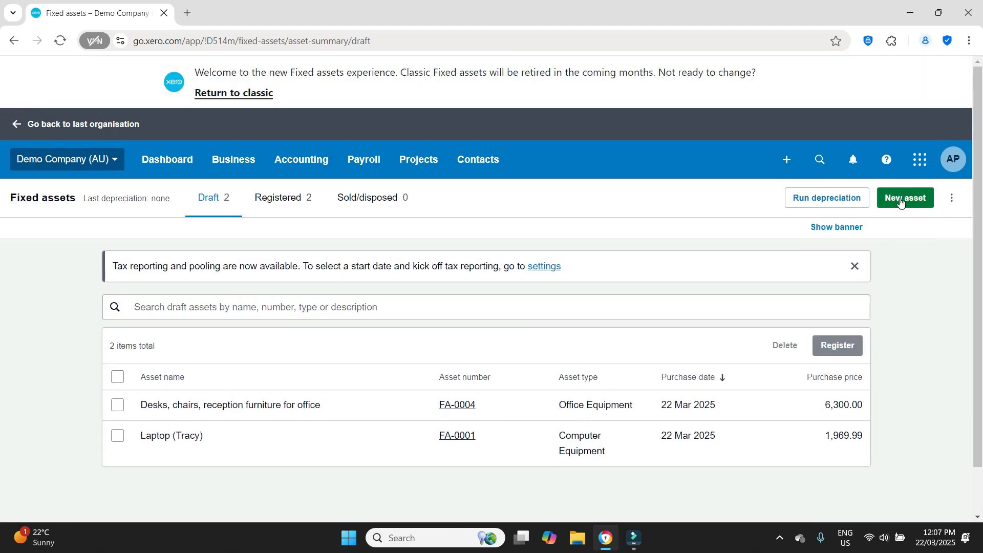
left_click(901, 201)
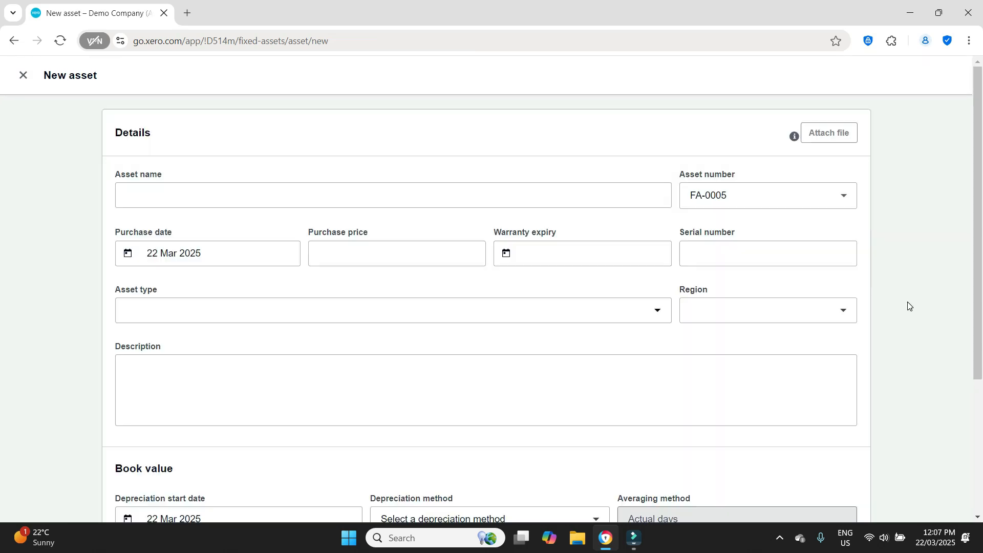
Name the asset Toyota Hilux and save its automatic number sequence with prefix FA- and next number 0005.
left_click(484, 195)
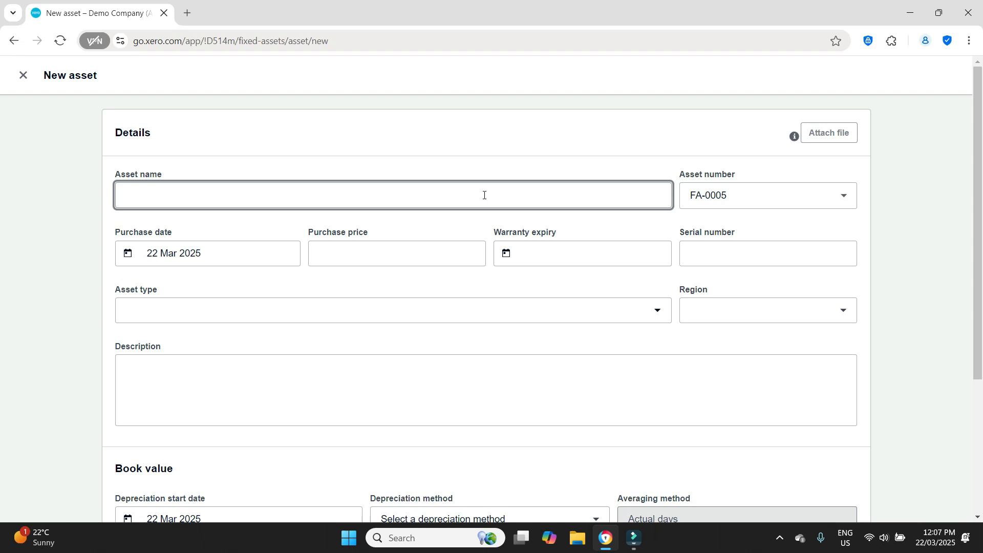
type("To")
type("yoat H")
type("ilux")
left_click(207, 199)
left_click(849, 201)
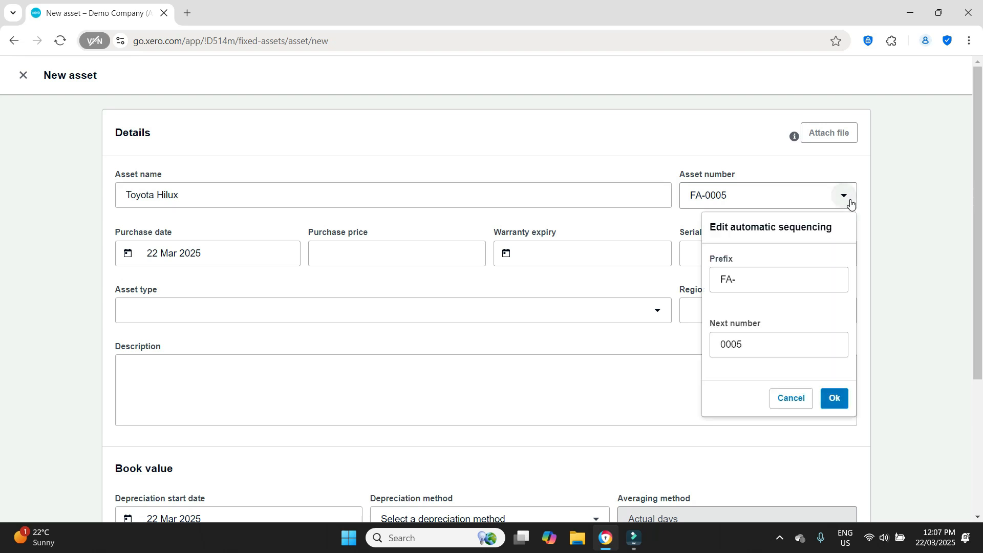
left_click(837, 401)
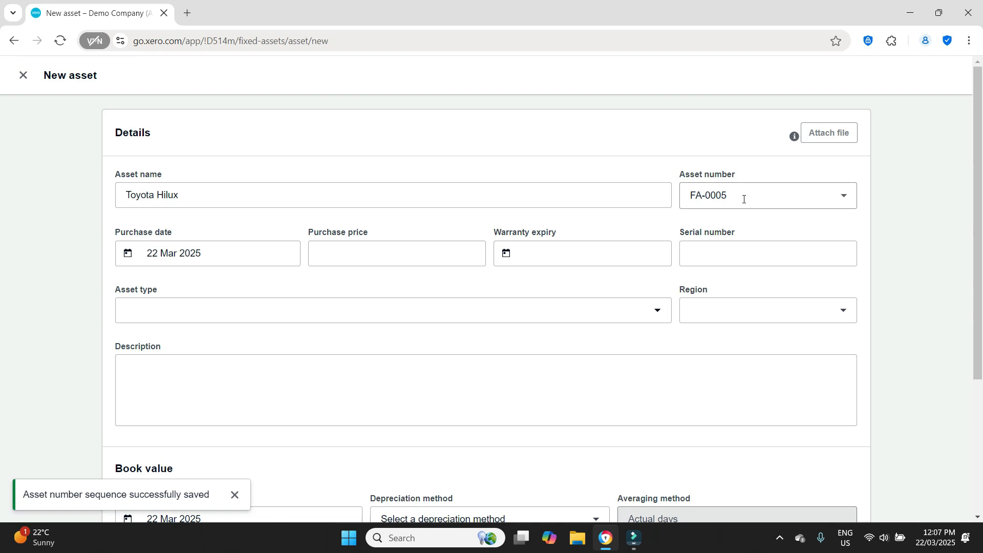
Set the asset's purchase date to 20 Mar 2025 and its purchase price to 50000.
left_click(190, 251)
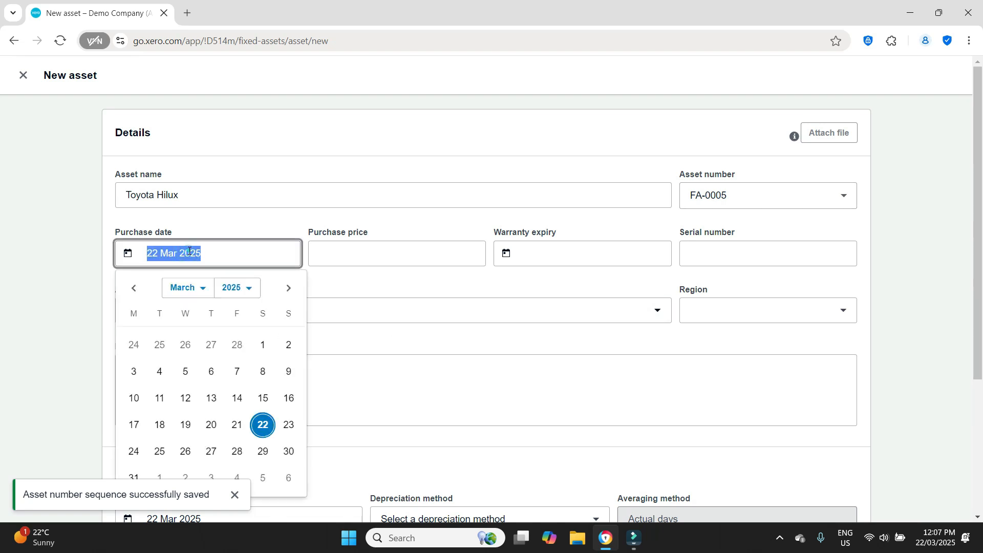
left_click(213, 424)
left_click(356, 248)
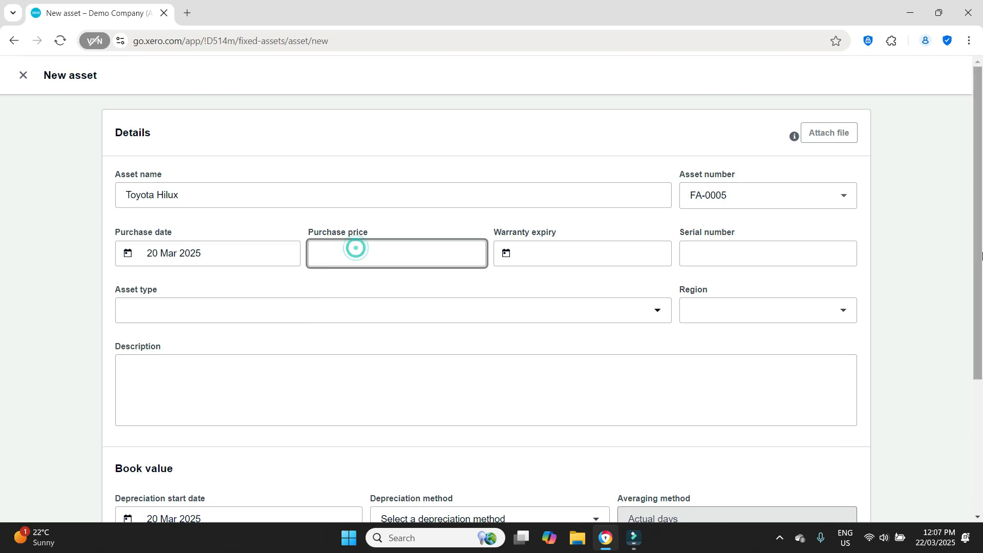
type("50000")
Leave the warranty expiry empty and enter THY538 as the asset's serial number.
left_click(617, 252)
left_click(750, 258)
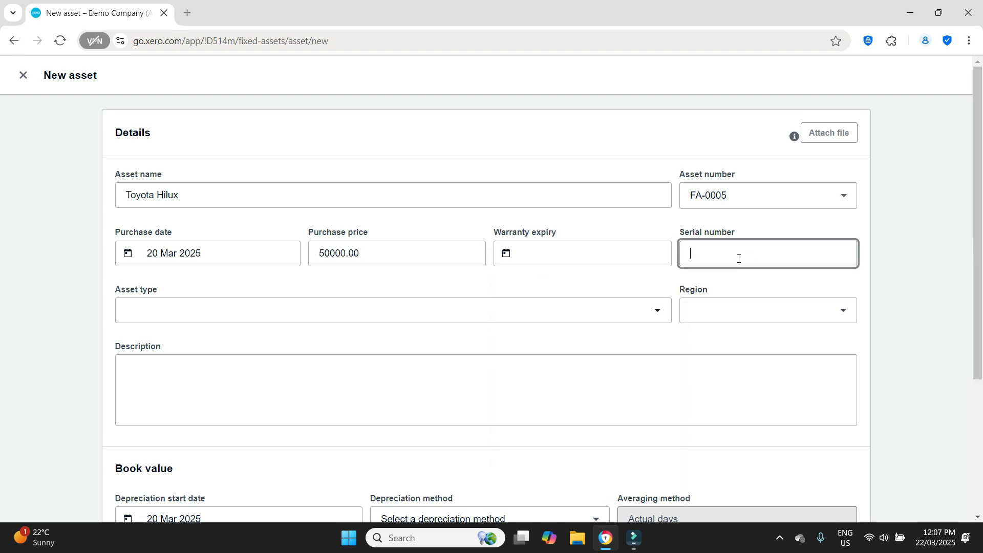
type("THY538")
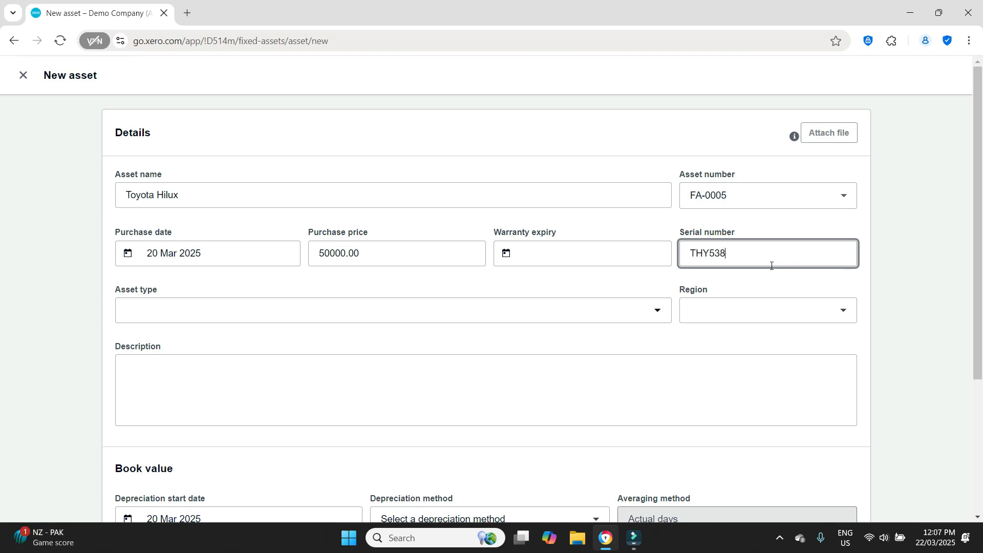
left_click(897, 251)
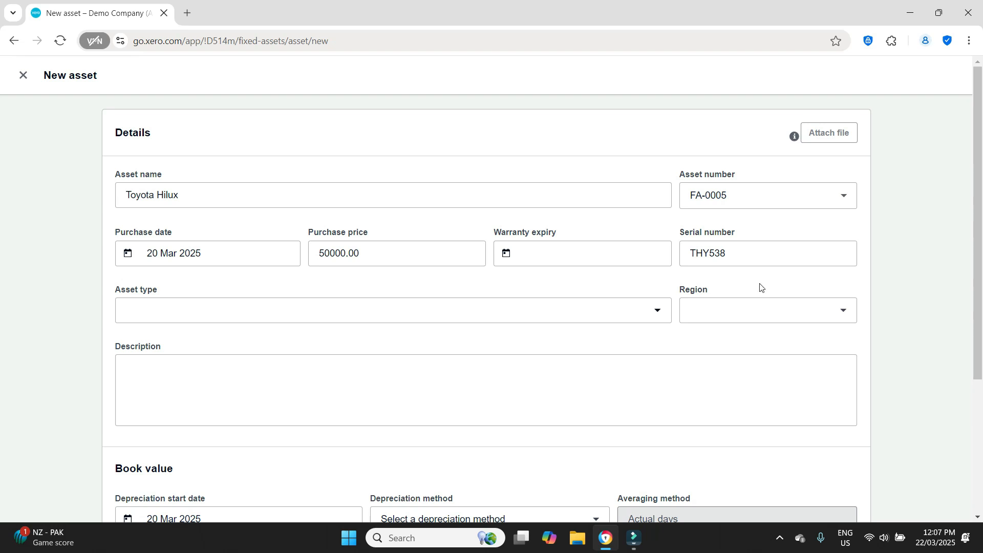
Create a new asset type called Motor Vehicles and assign 710 - Office Equipment as its asset account.
left_click(656, 313)
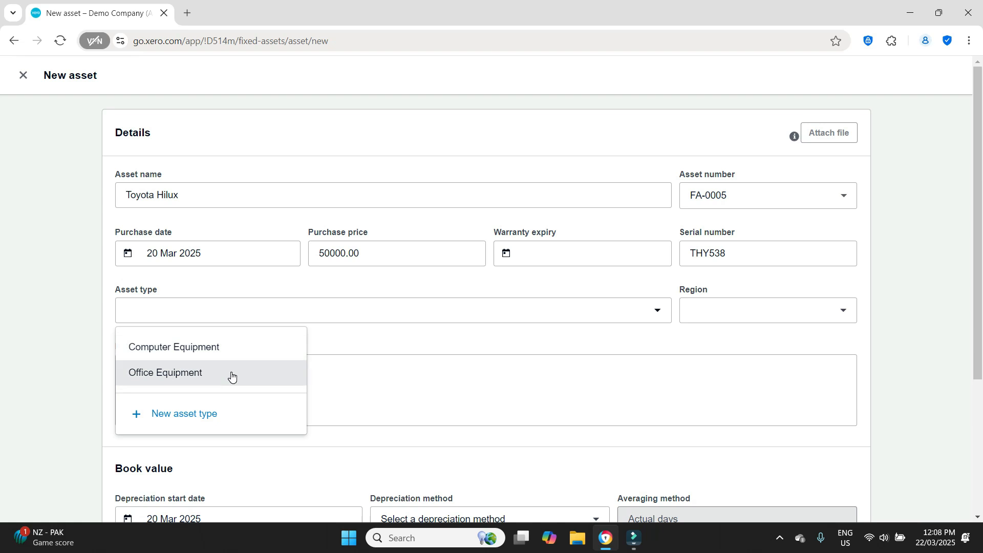
left_click(181, 414)
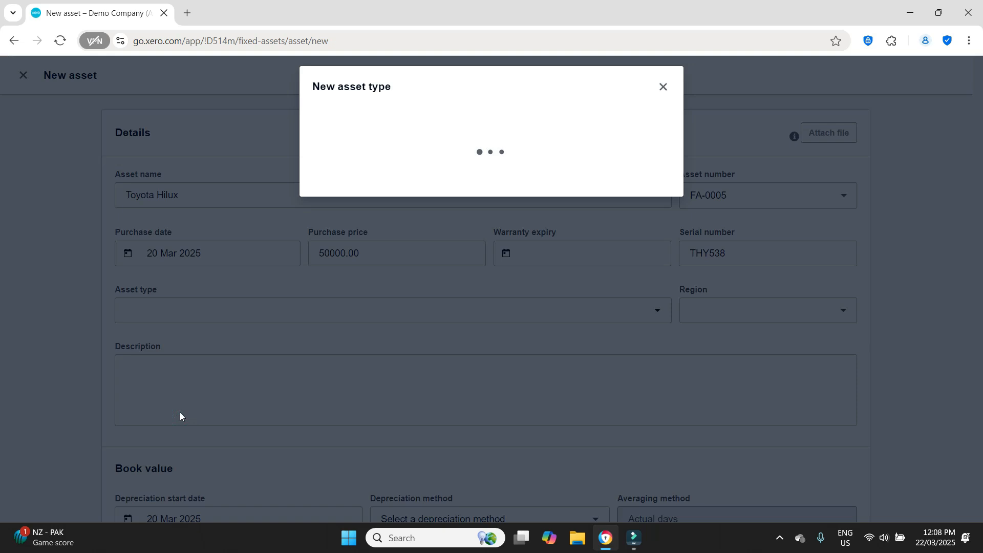
left_click(389, 132)
type("Motor Vehicles")
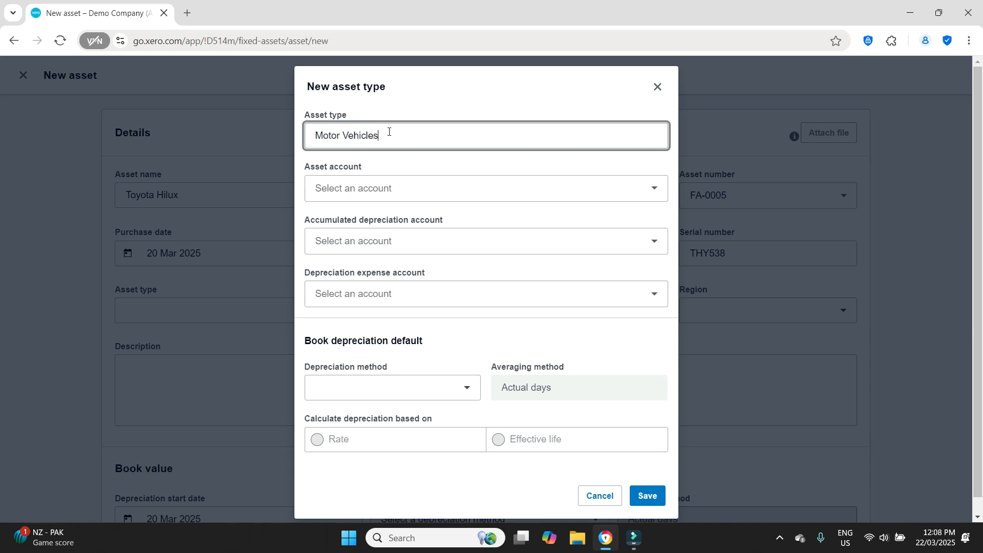
left_click(654, 190)
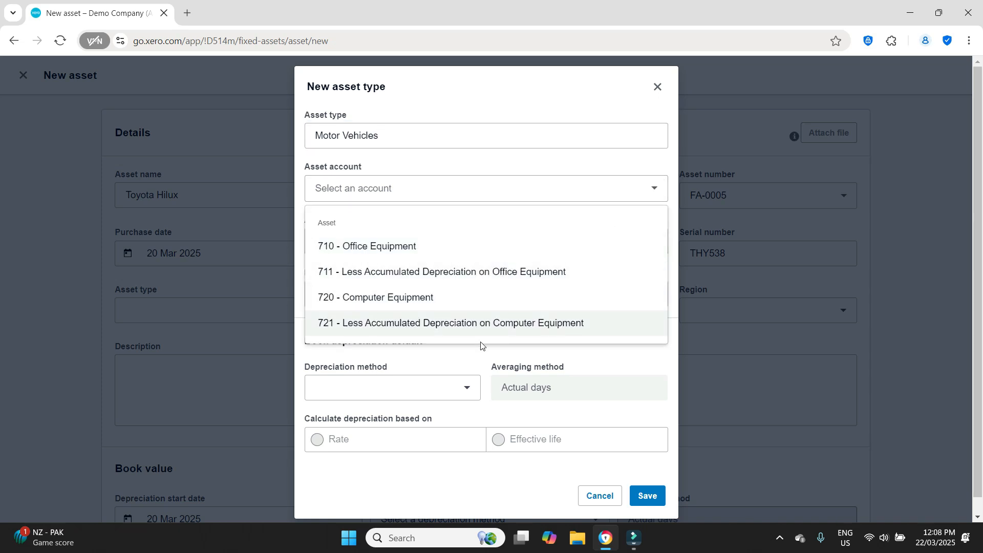
left_click(533, 93)
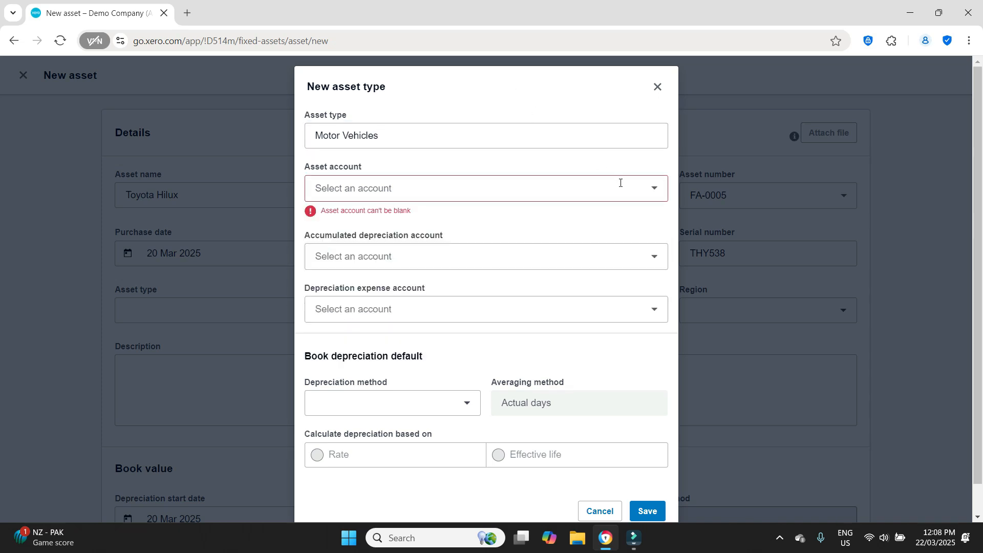
left_click(656, 189)
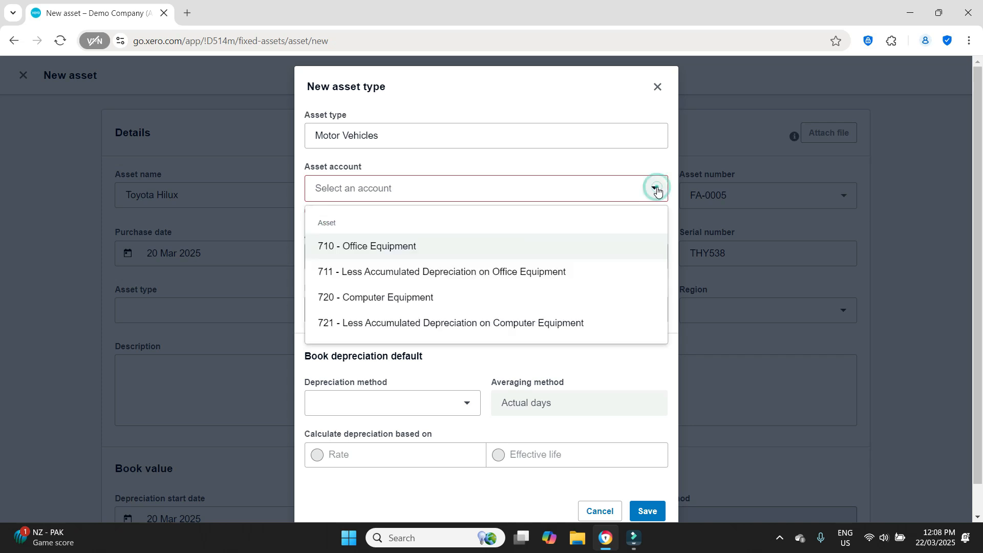
left_click(374, 248)
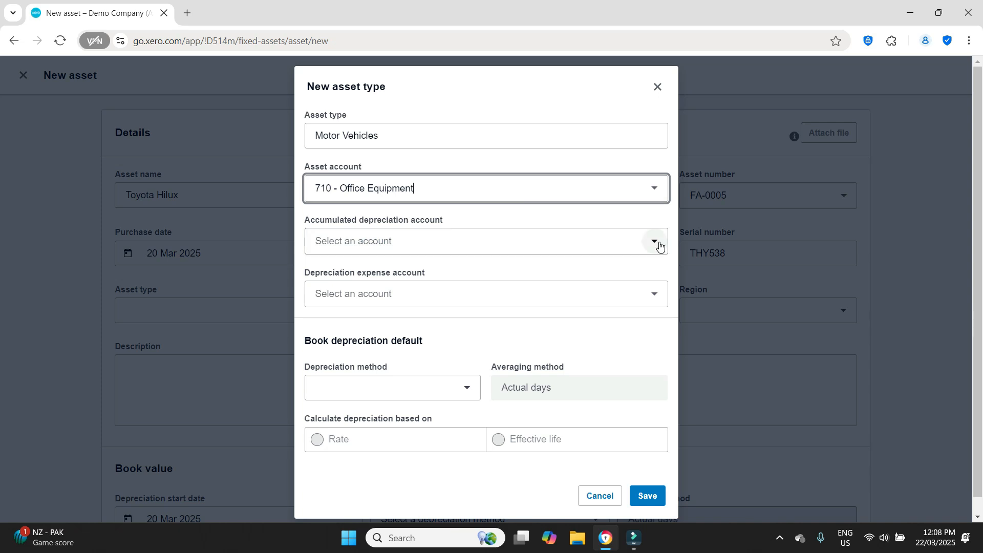
Set the accumulated depreciation account to 711 - Less Accumulated Depreciation on Office Equipment and the depreciation expense account to 416 - Depreciation.
left_click(658, 243)
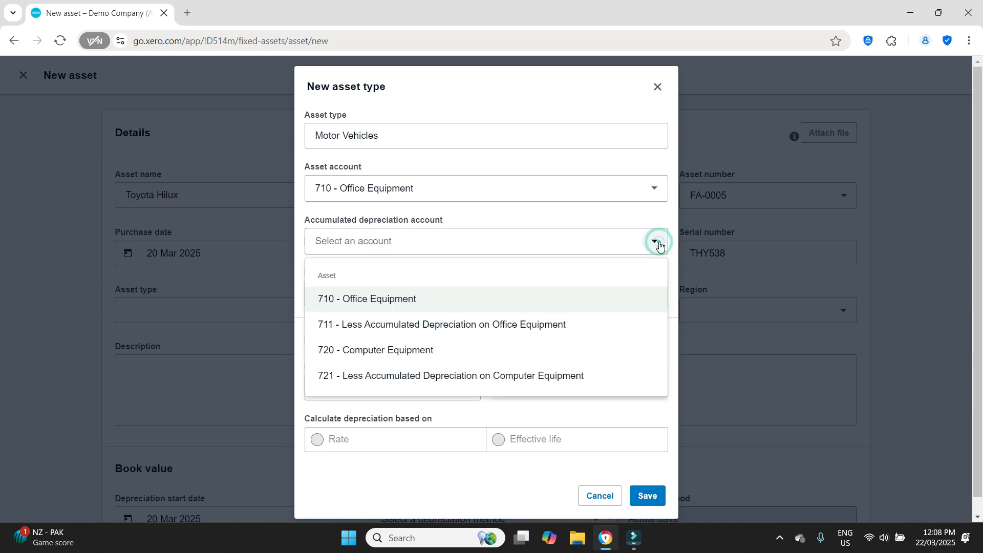
left_click(432, 324)
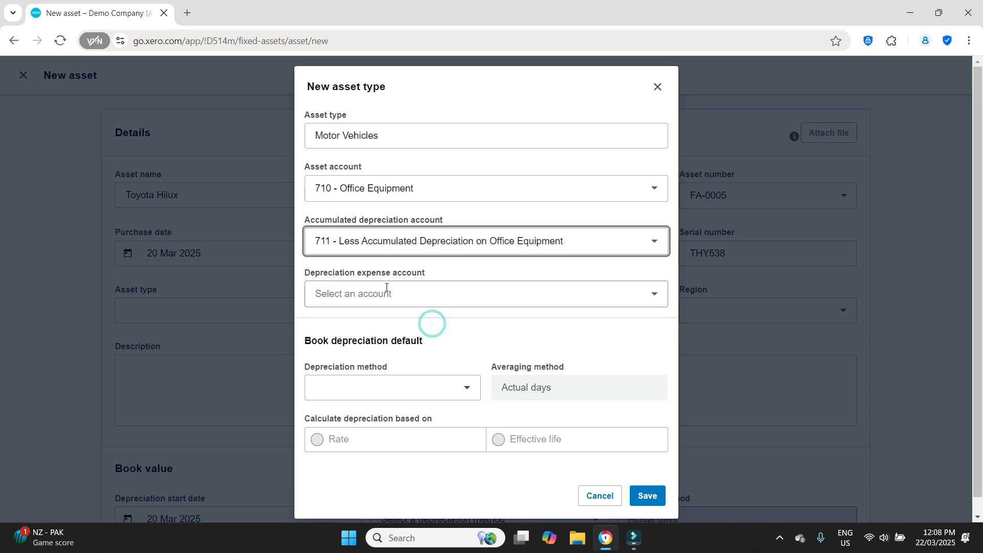
left_click(659, 298)
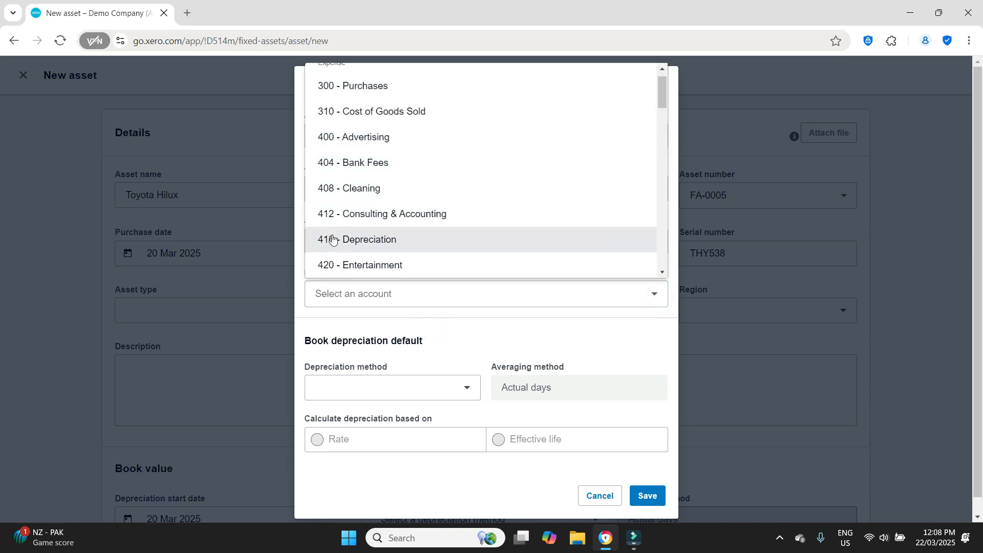
left_click(391, 246)
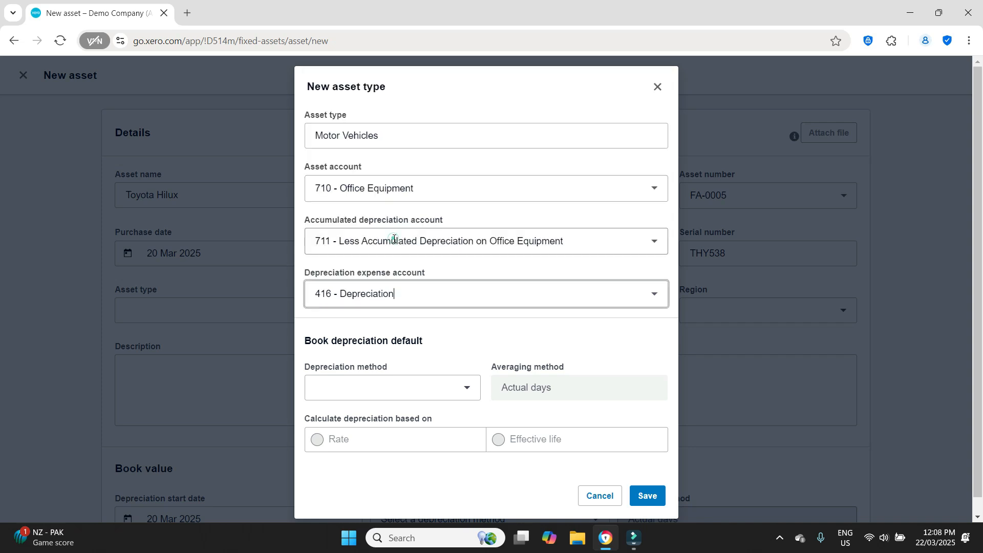
Set the asset type's depreciation method to No depreciation and save the asset type.
left_click(648, 496)
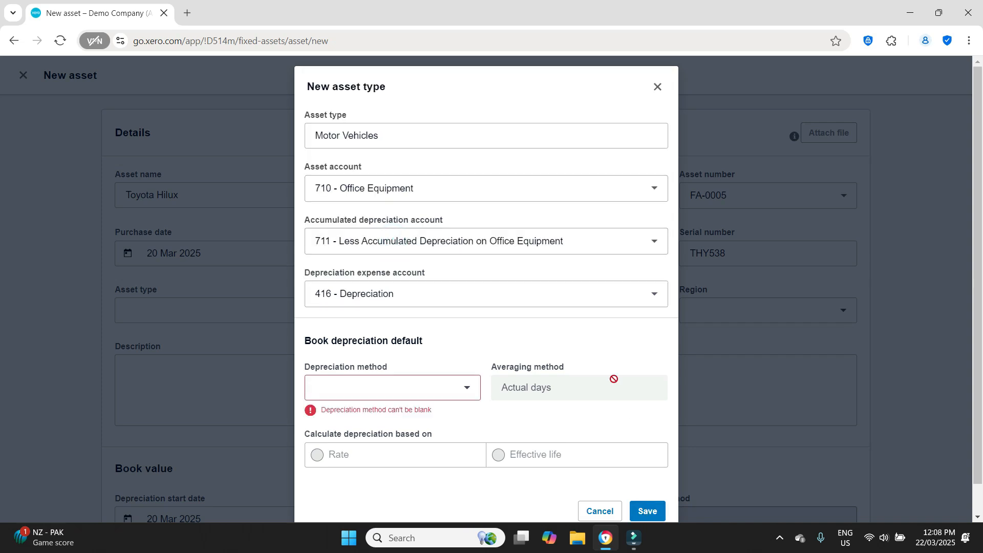
left_click(470, 387)
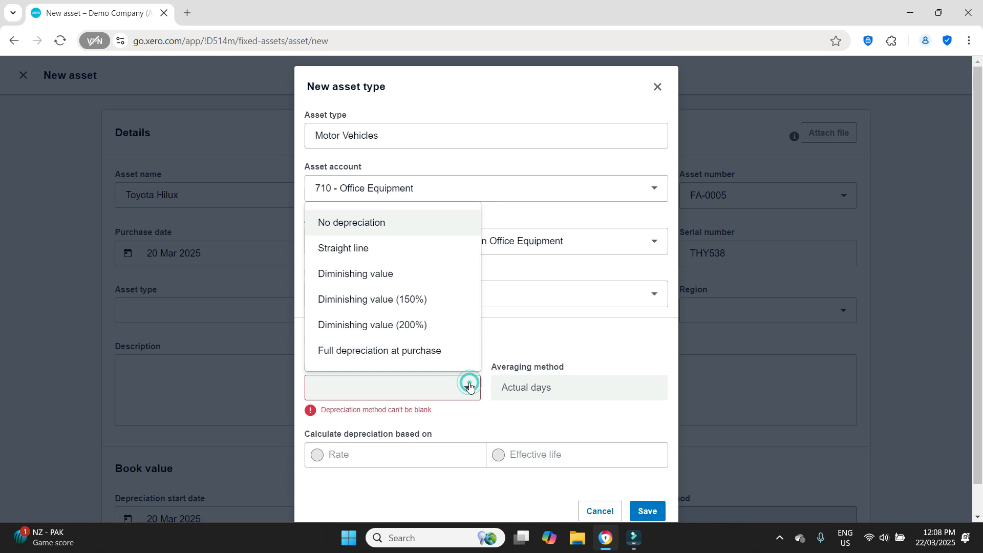
left_click(388, 222)
left_click(647, 496)
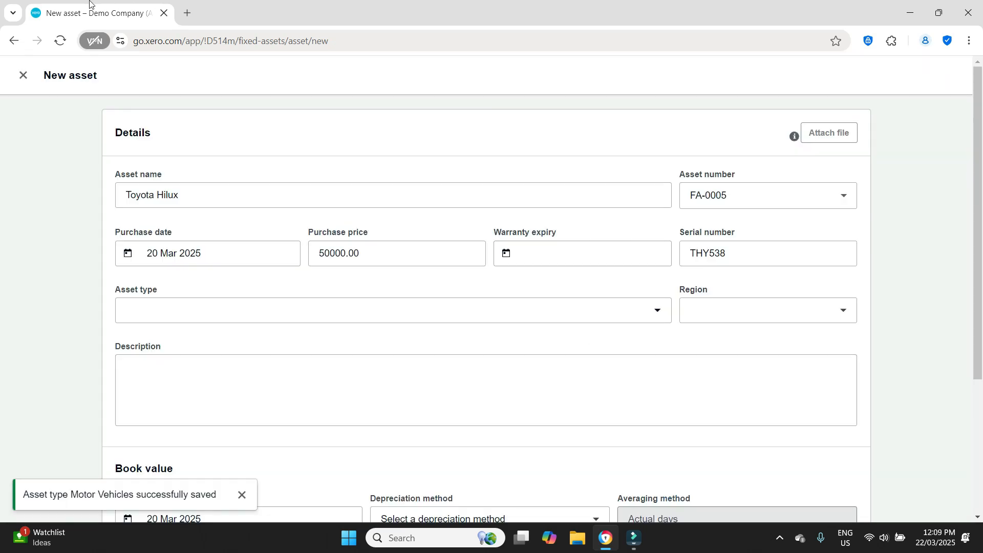
Duplicate the browser tab and open the chart of accounts in the copy to view the asset accounts.
right_click(104, 17)
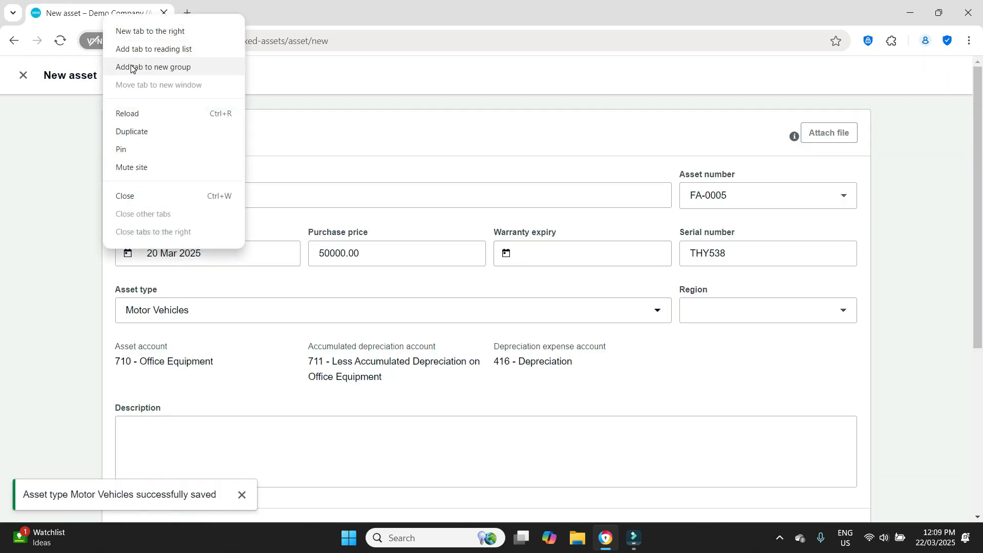
left_click(149, 133)
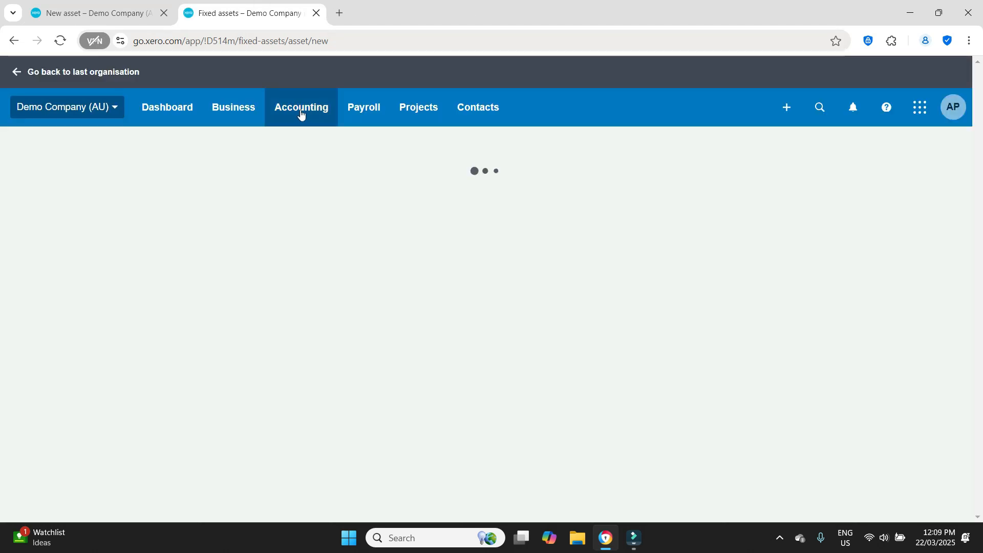
left_click(301, 113)
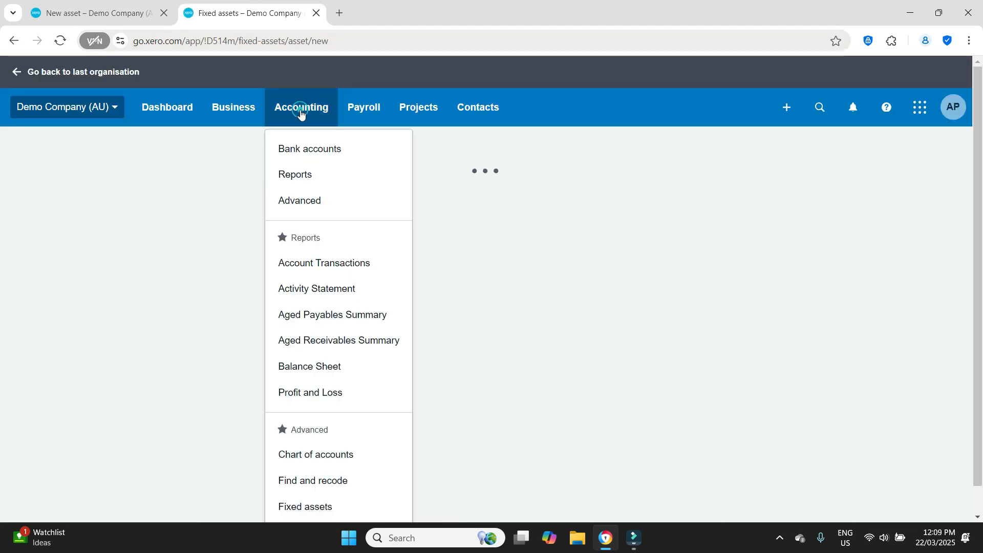
left_click(328, 454)
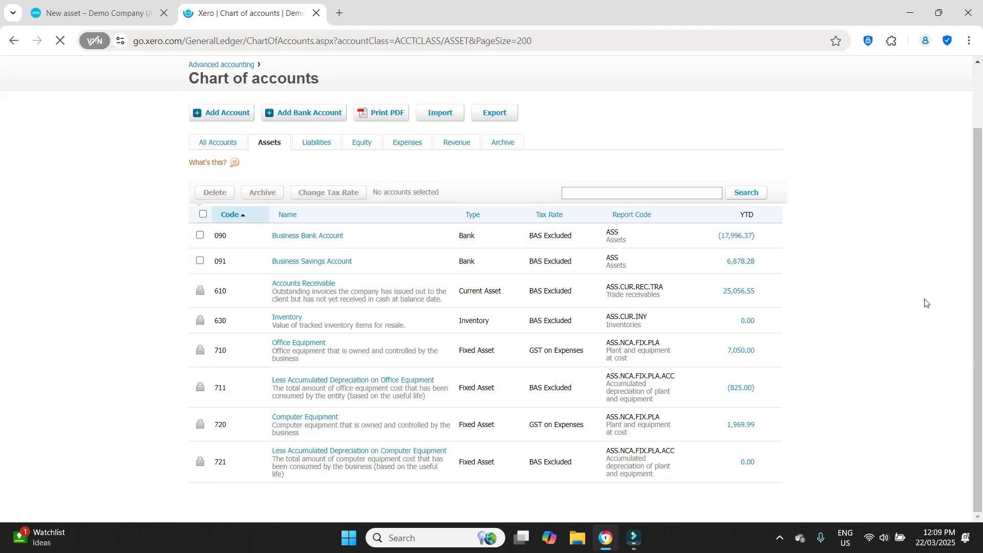
scroll(371, 343, "down", 3)
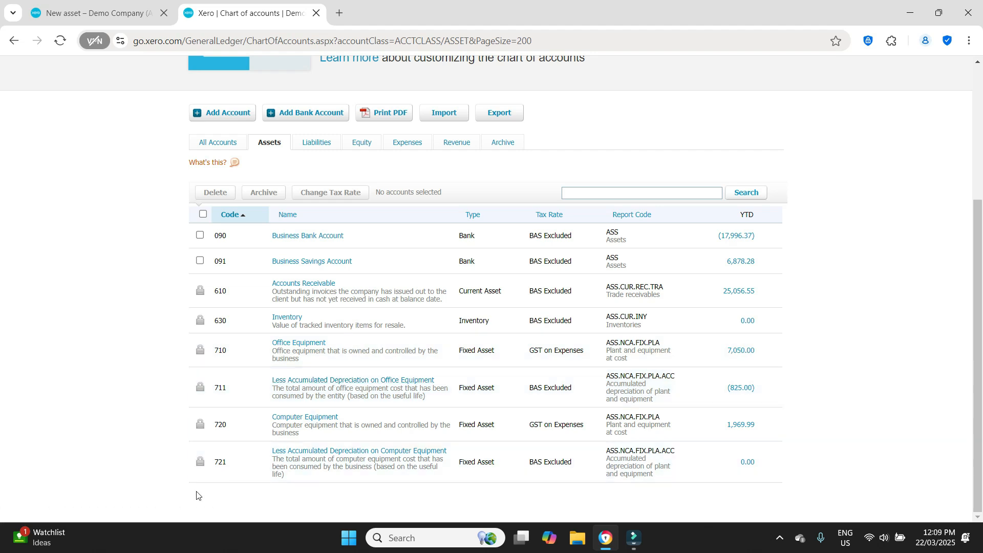
Start a new account of type Fixed Asset with code 730 and the name Motor Vehicles.
left_click(225, 114)
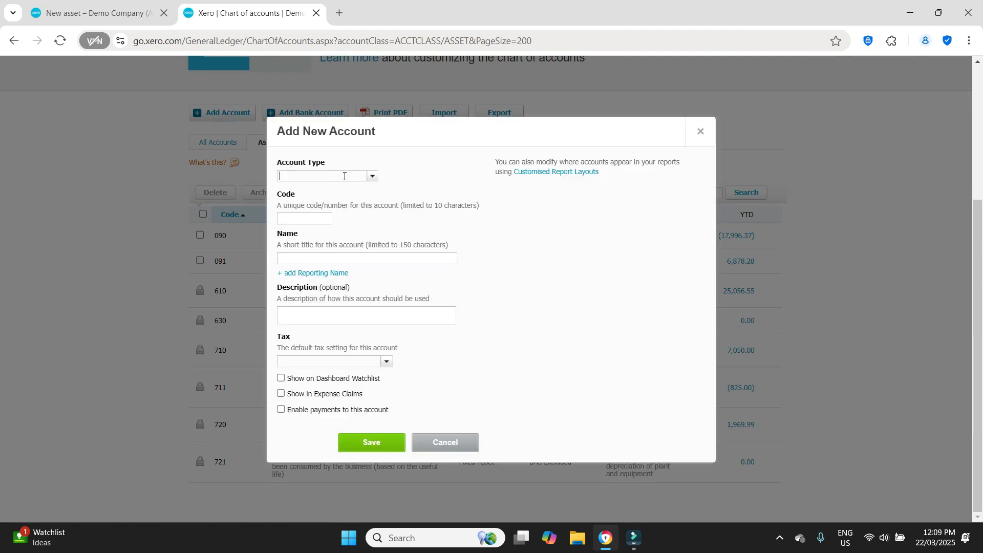
left_click(372, 177)
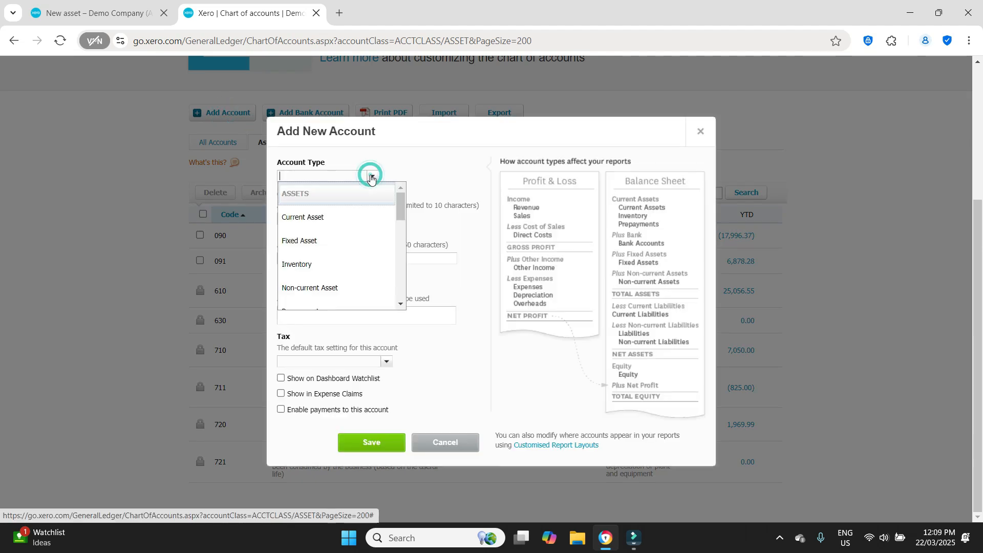
left_click(362, 249)
left_click(307, 217)
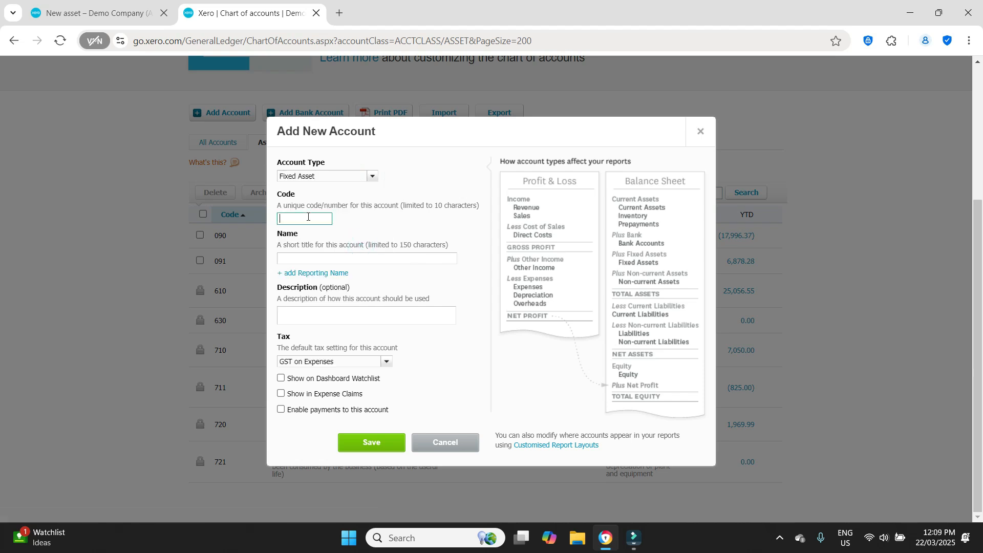
type("730")
left_click(342, 257)
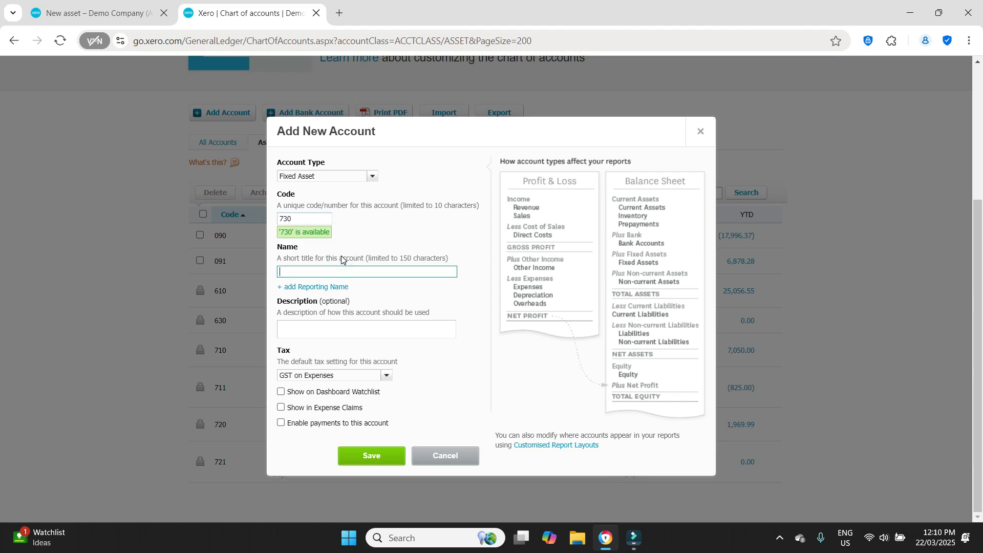
left_click_drag(470, 135, 688, 128)
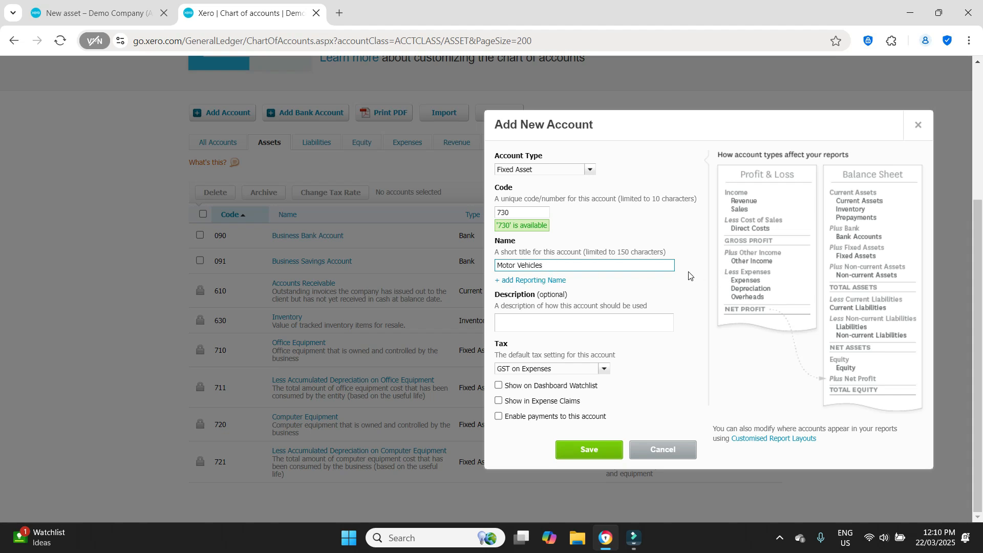
Set the 730 account's default tax to GST on Expenses and save the account.
left_click(604, 375)
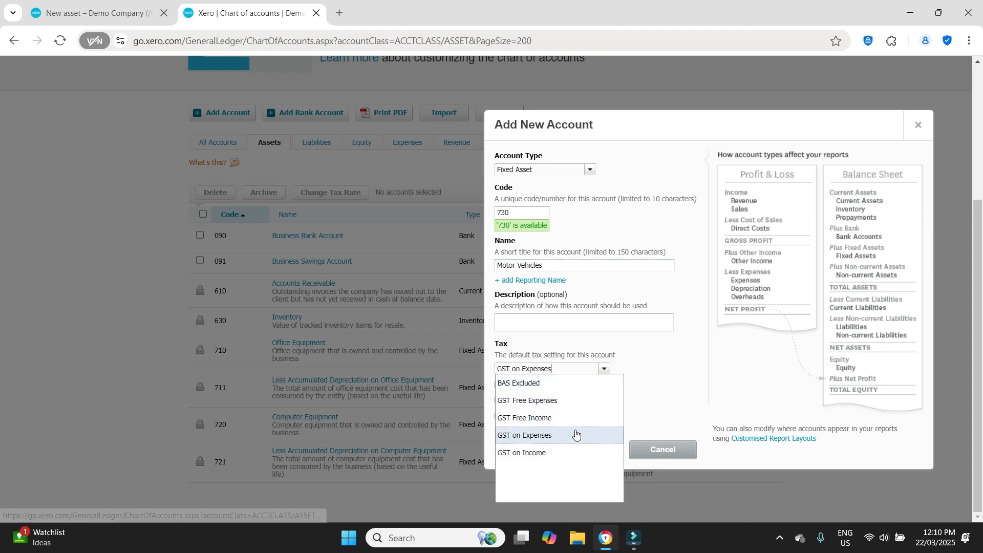
left_click(576, 435)
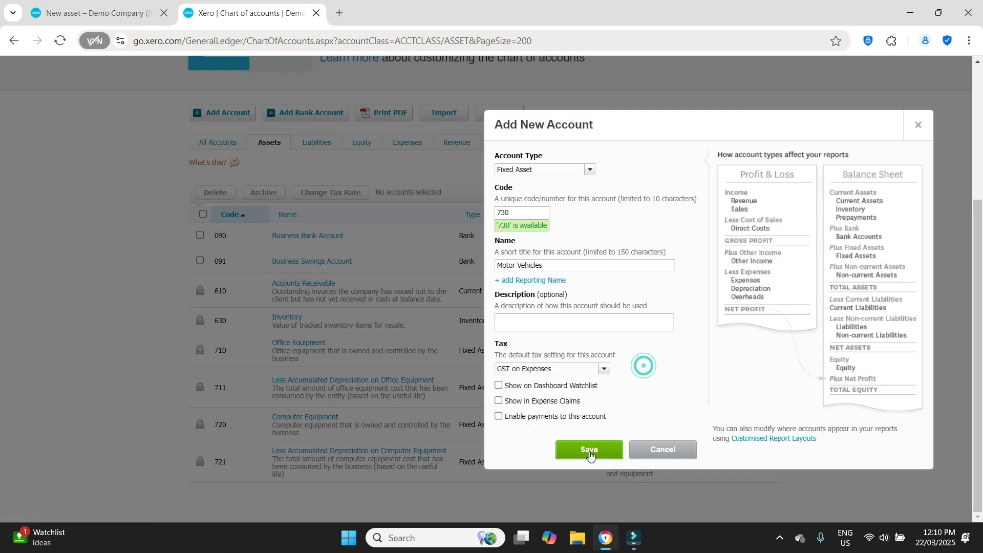
left_click(589, 453)
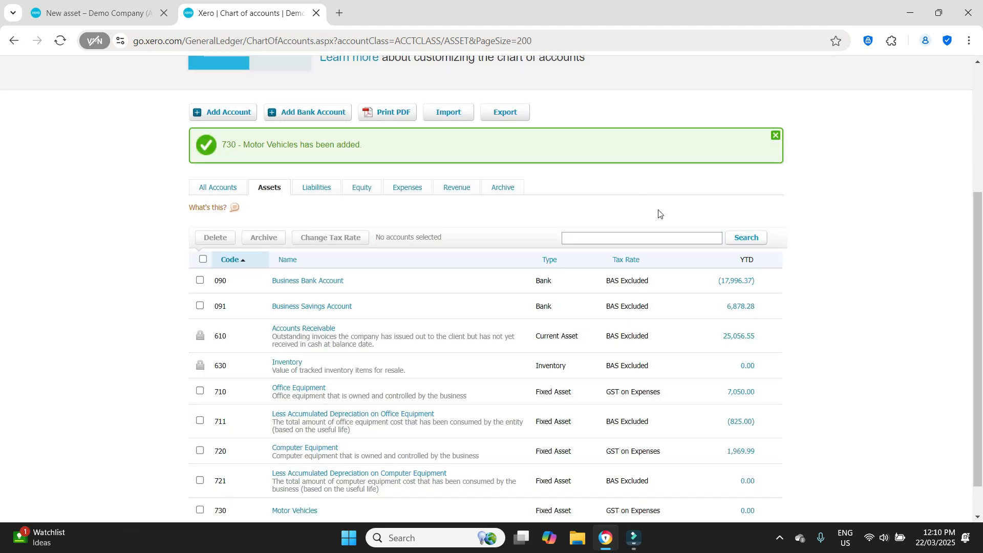
scroll(659, 214, "down", 1)
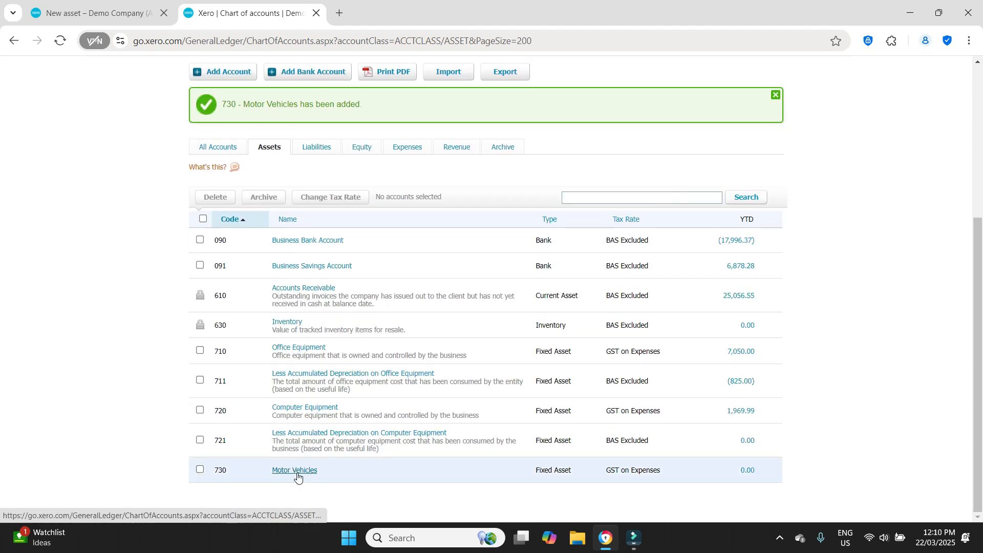
Start another Fixed Asset account with code 731 and the name Less Accumulated Depreciation on Motor Vehicles.
left_click(206, 72)
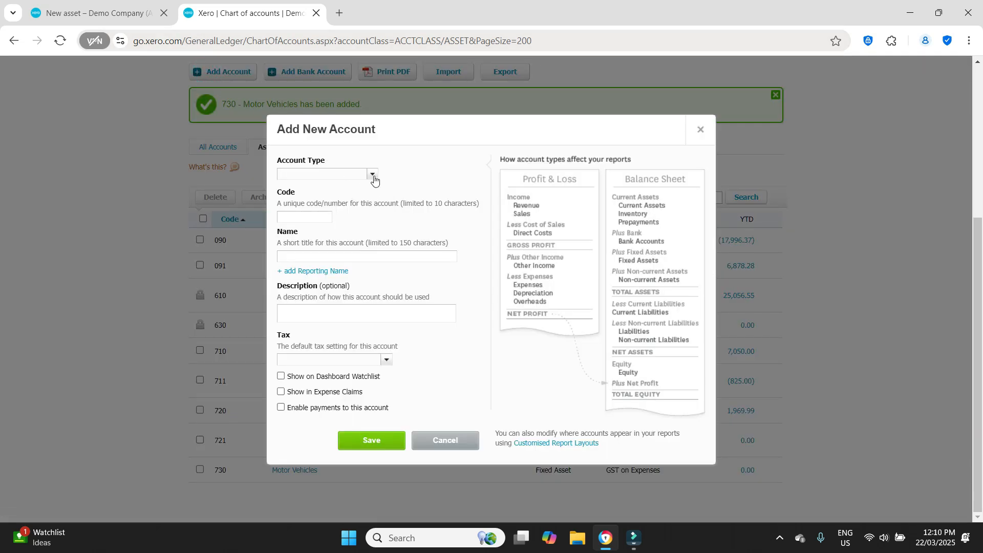
left_click(373, 176)
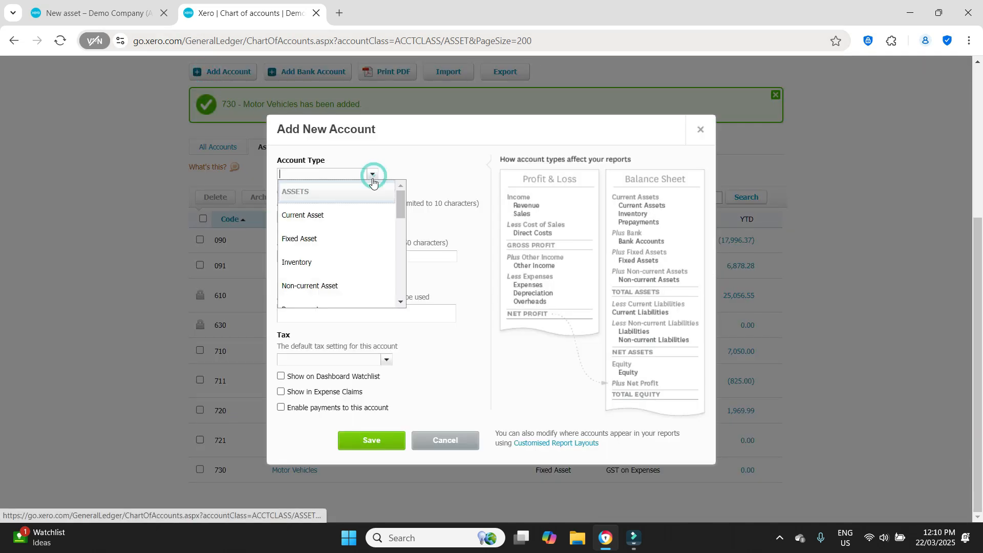
left_click(349, 241)
left_click_drag(428, 133, 675, 148)
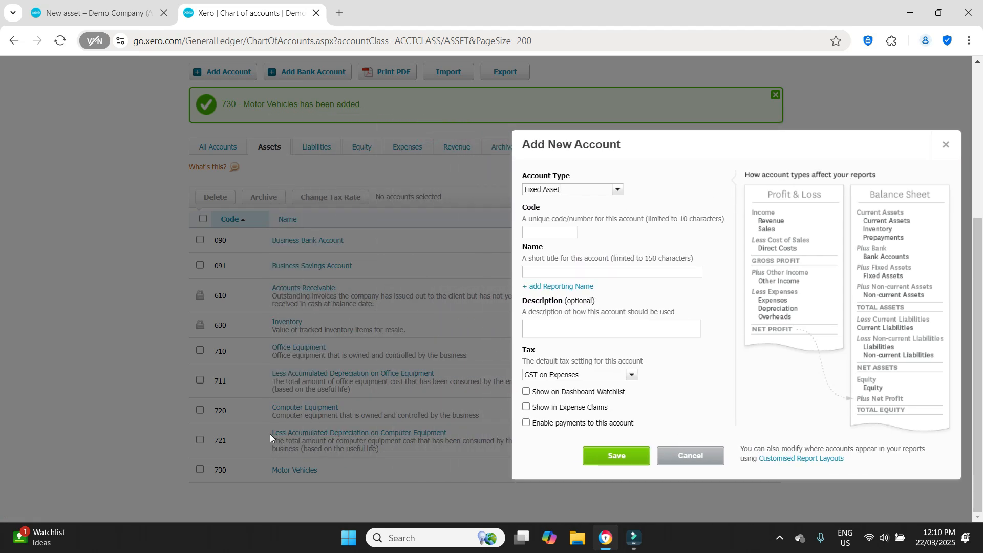
left_click(554, 235)
type("731")
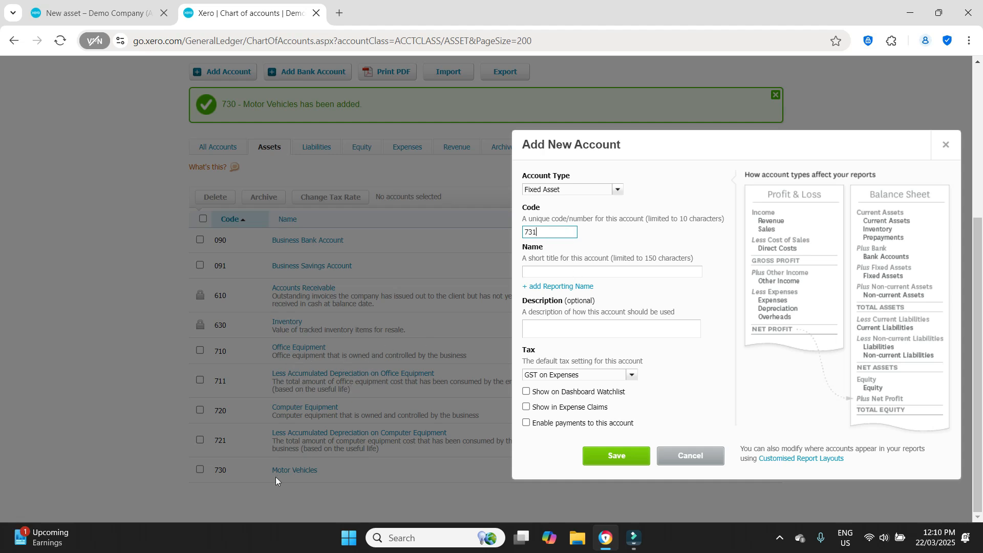
left_click(588, 274)
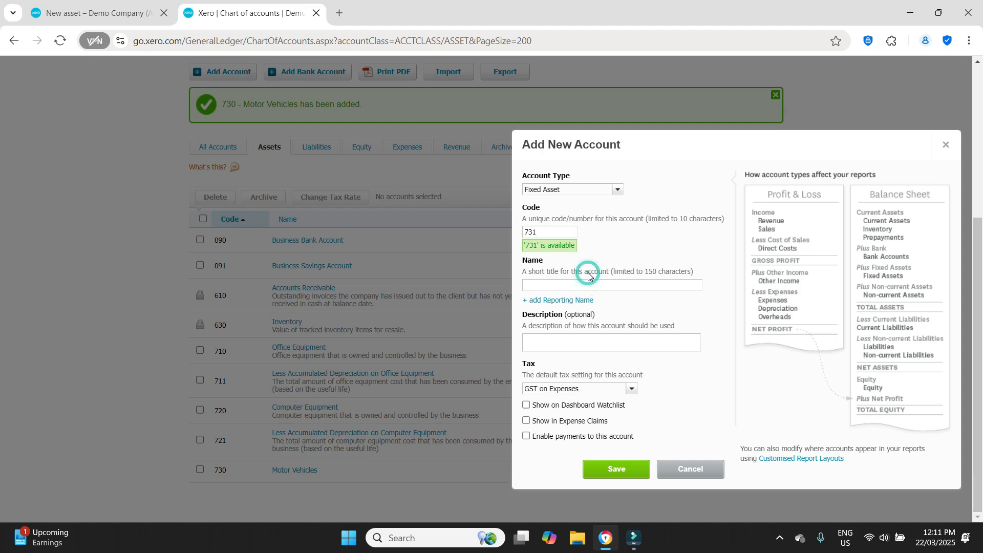
left_click(587, 283)
type("Les")
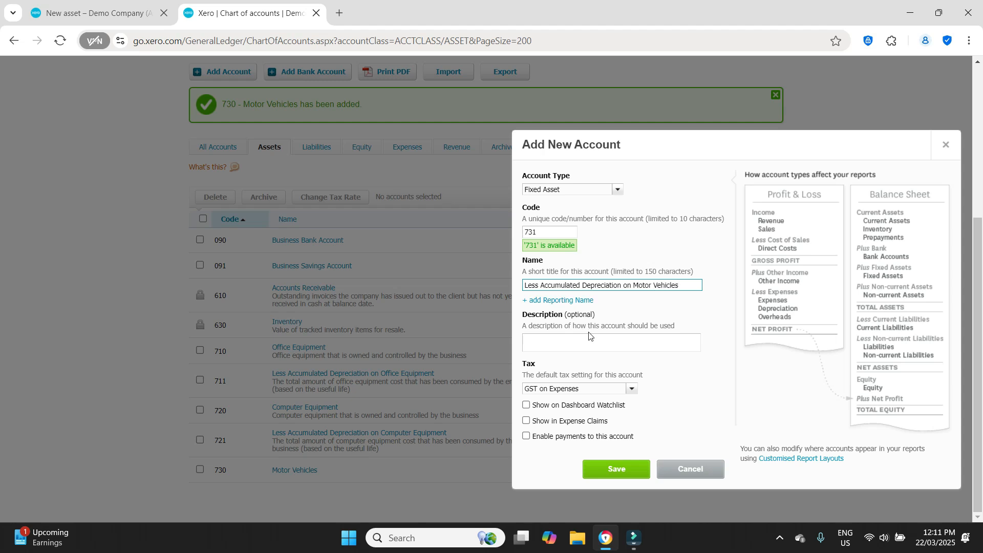
Set the 731 account's default tax to BAS Excluded and save the account.
left_click(631, 390)
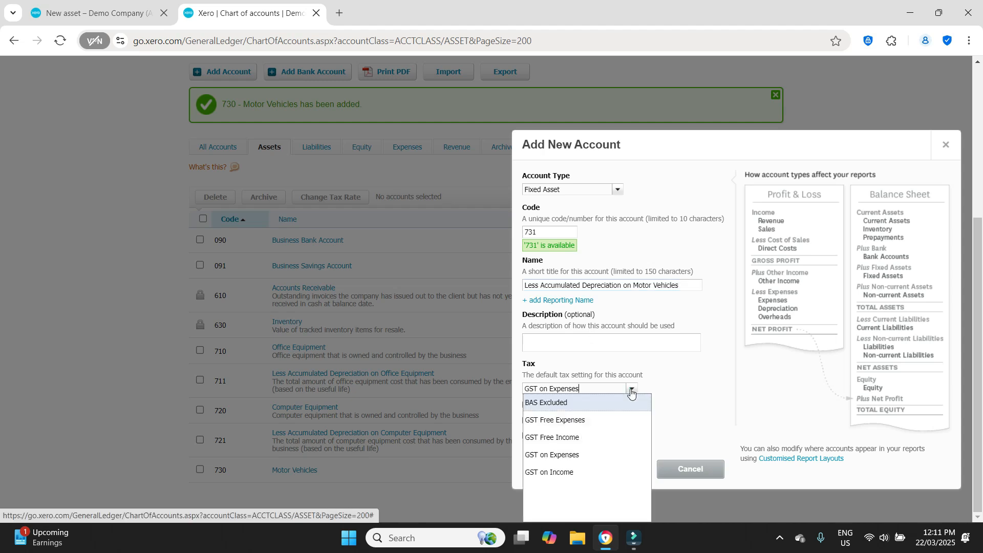
left_click(579, 409)
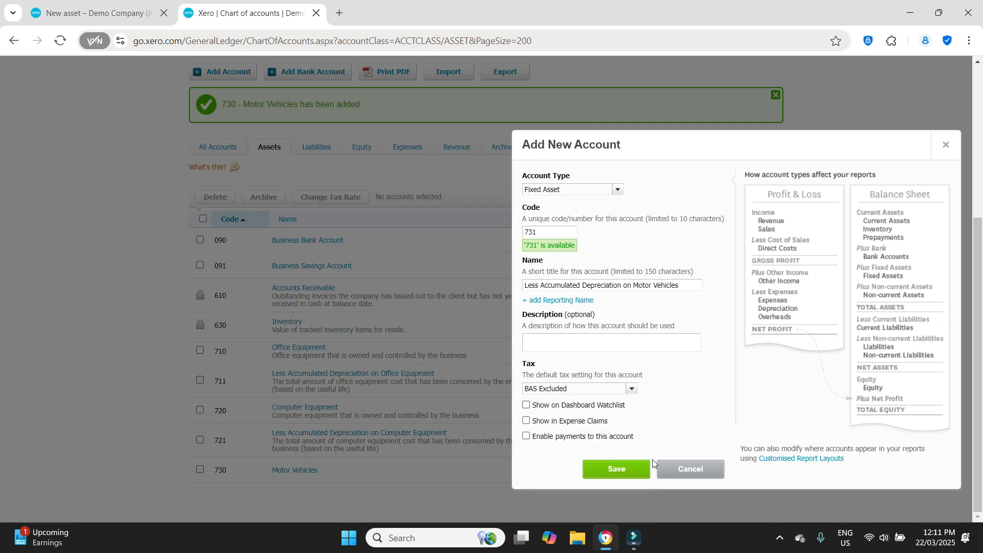
left_click(618, 469)
scroll(740, 270, "down", 1)
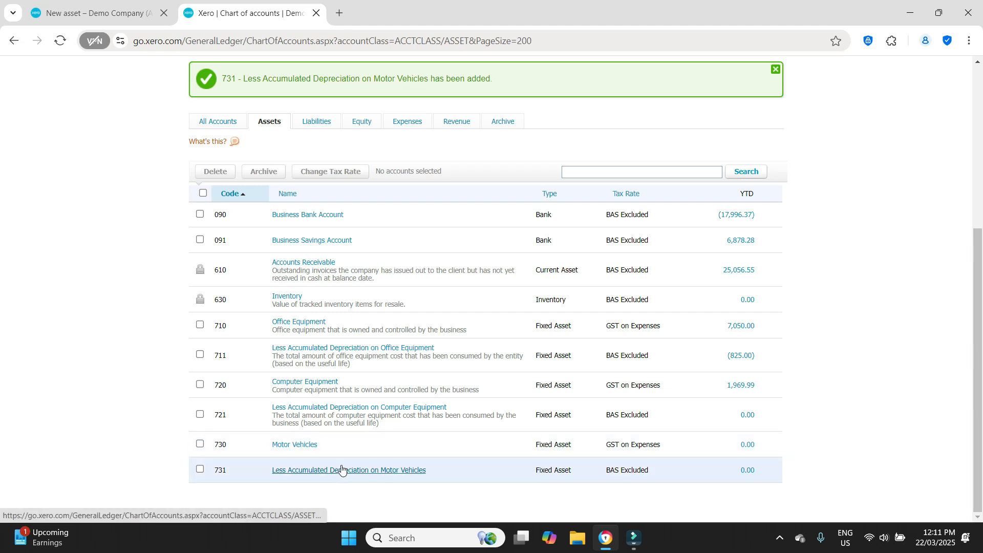
Return to the Toyota Hilux asset, close it, and open the Motor Vehicles asset type from the fixed asset settings.
left_click(109, 13)
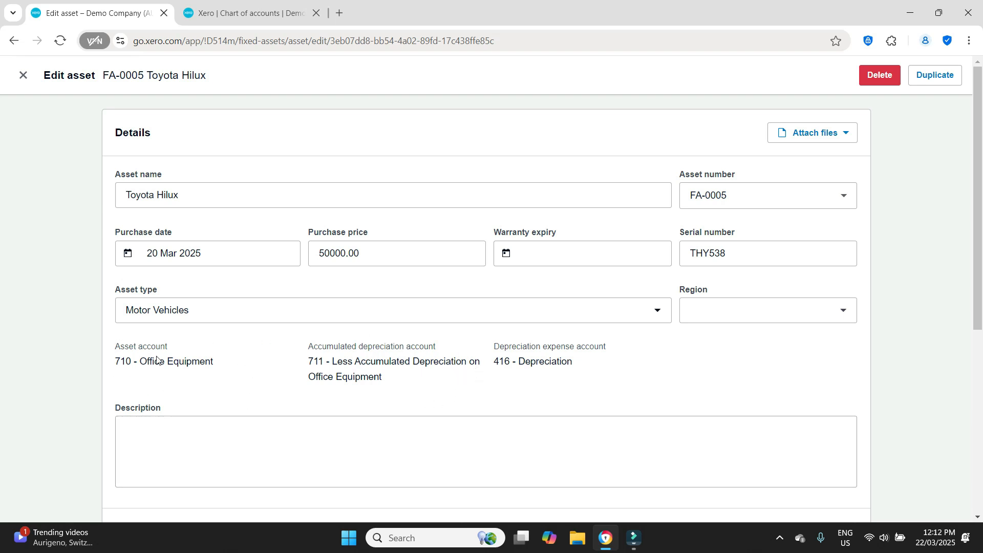
left_click(227, 13)
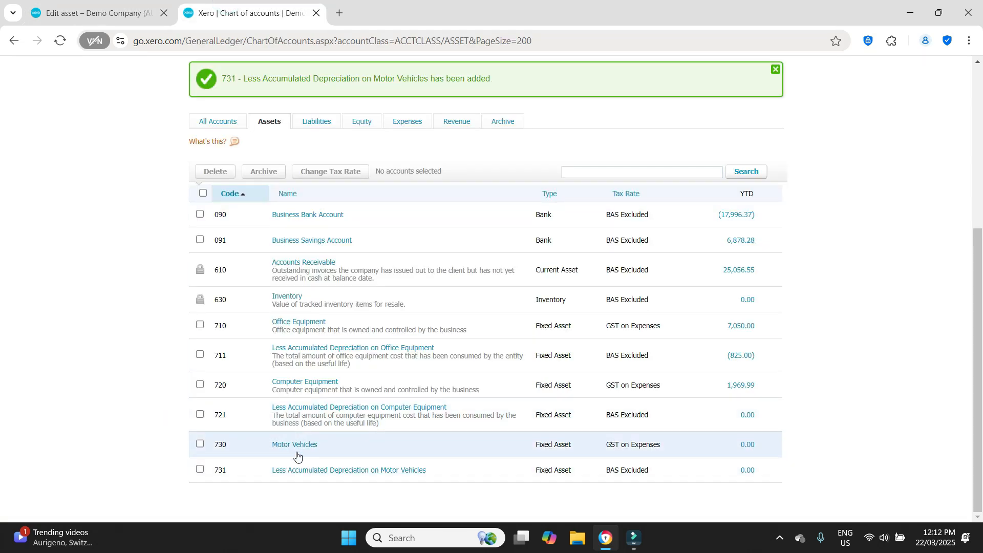
left_click(136, 8)
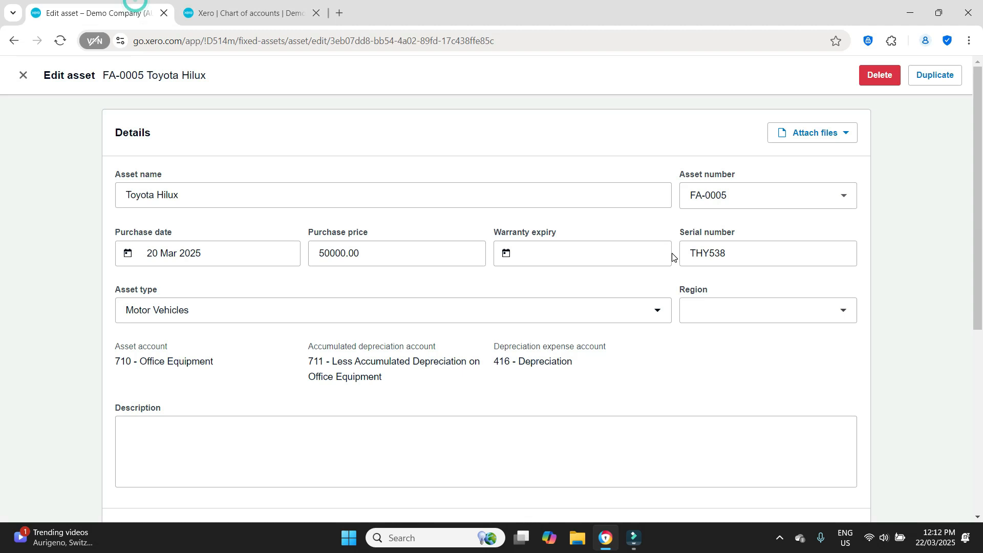
left_click(23, 75)
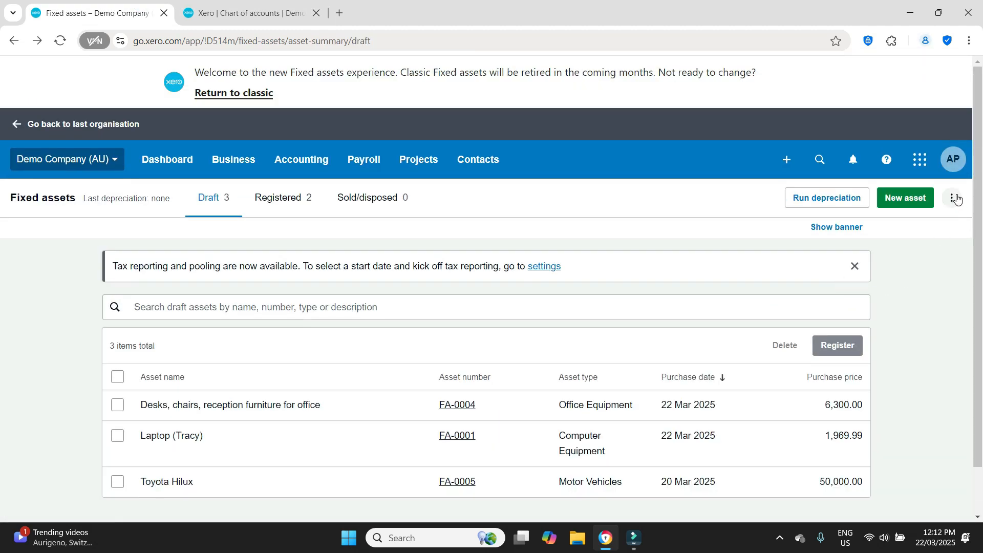
left_click(956, 198)
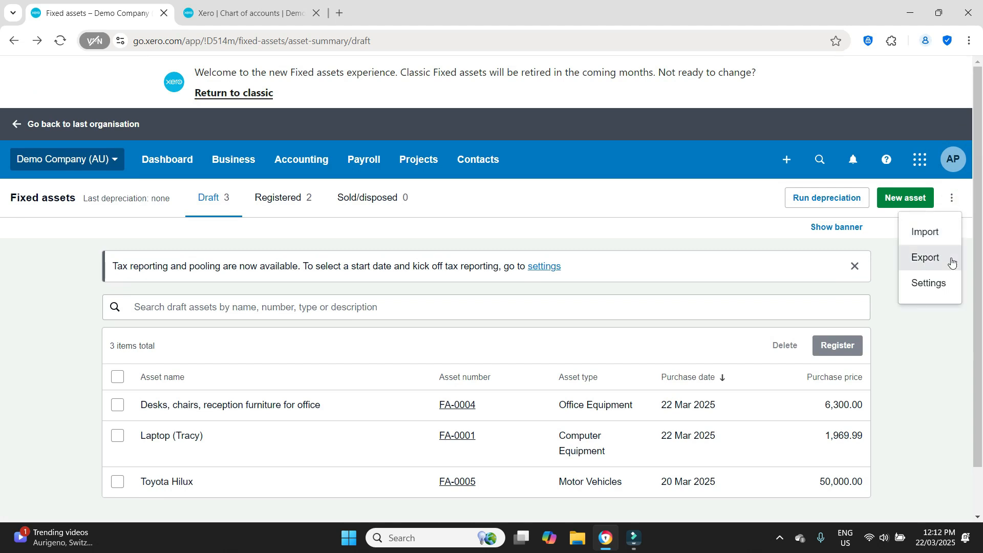
left_click(947, 287)
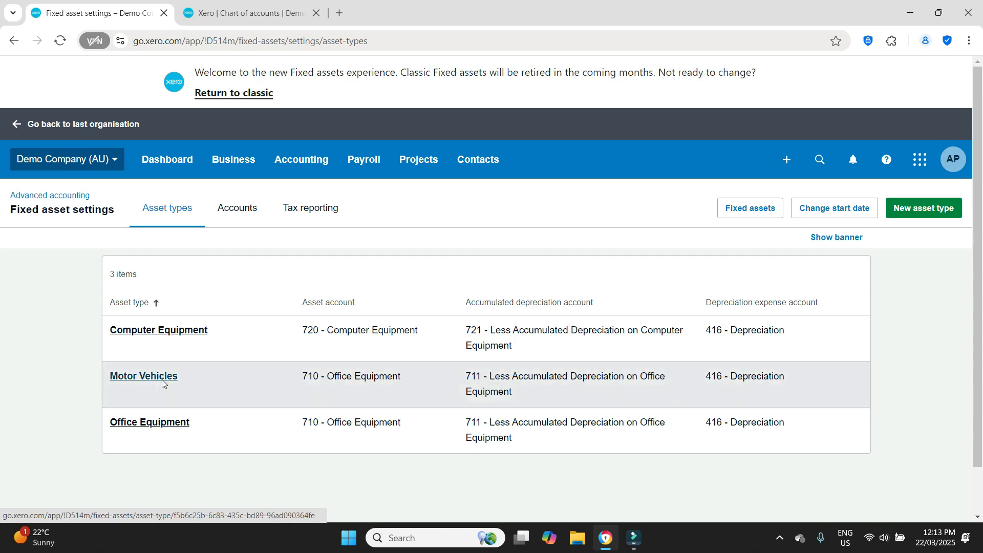
left_click(162, 379)
Set the asset account to 730 - Motor Vehicles and the accumulated depreciation account to 731 - Less Accumulated Depreciation on Motor Vehicles.
left_click(621, 236)
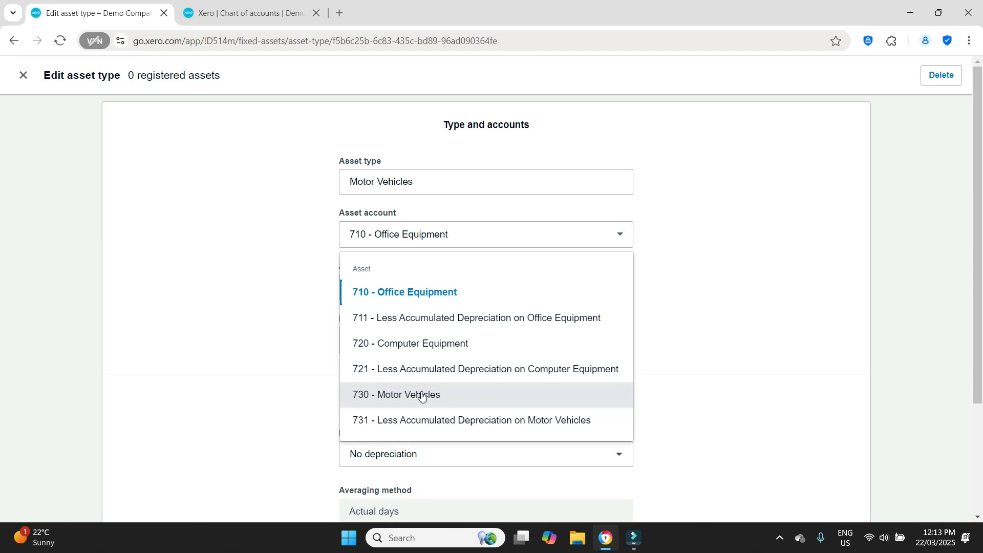
left_click(478, 395)
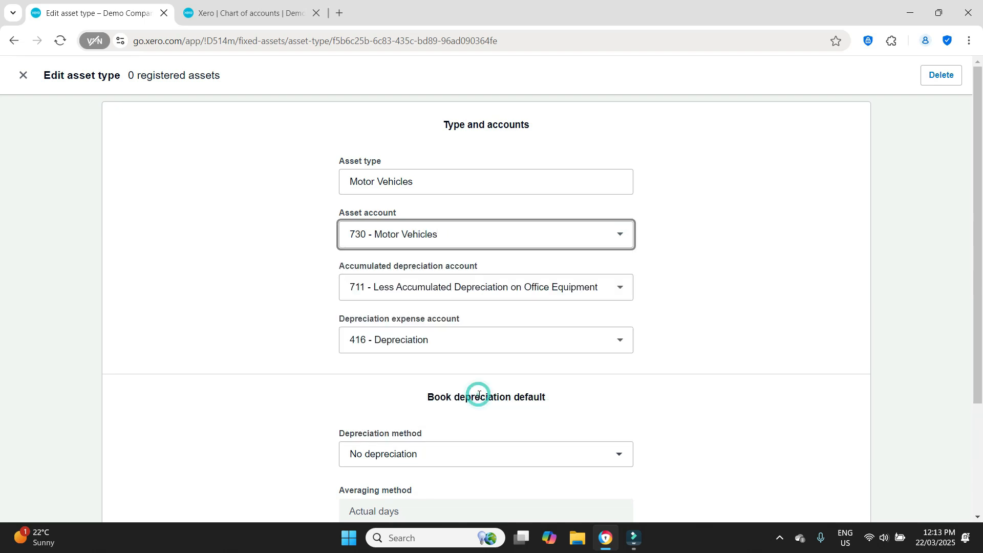
left_click(622, 290)
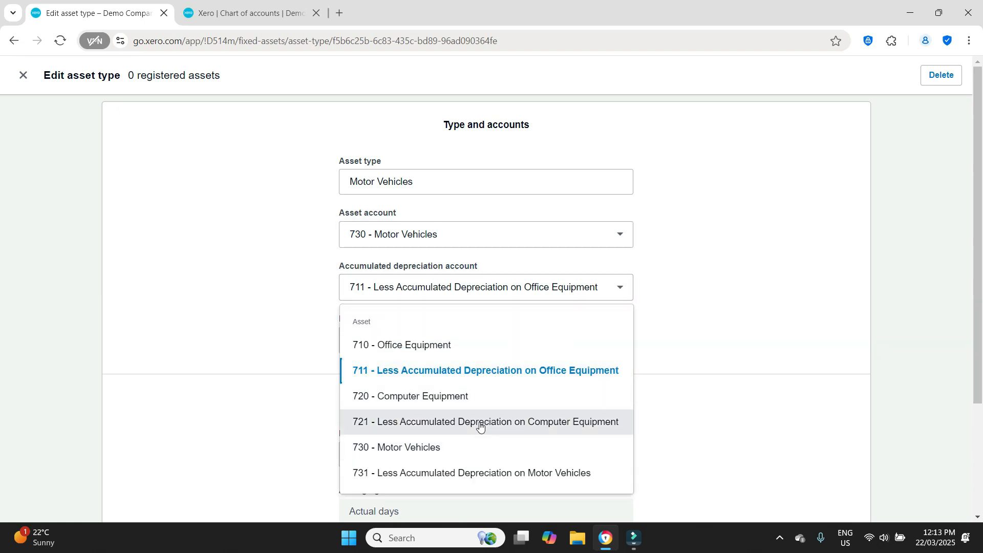
left_click(455, 472)
left_click(720, 291)
Set the default depreciation method to Diminishing value, calculated from an effective life of 10 years.
scroll(737, 286, "down", 3)
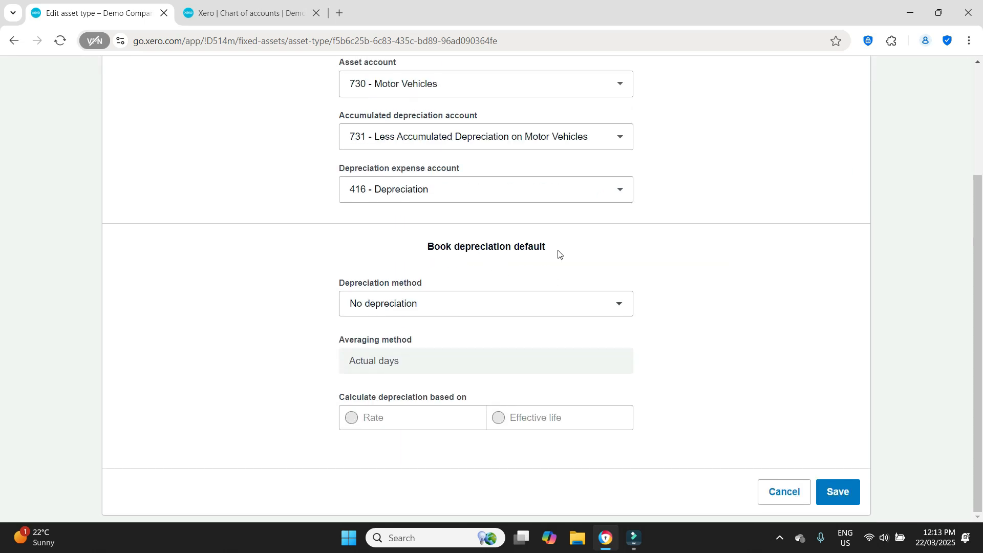
left_click(624, 306)
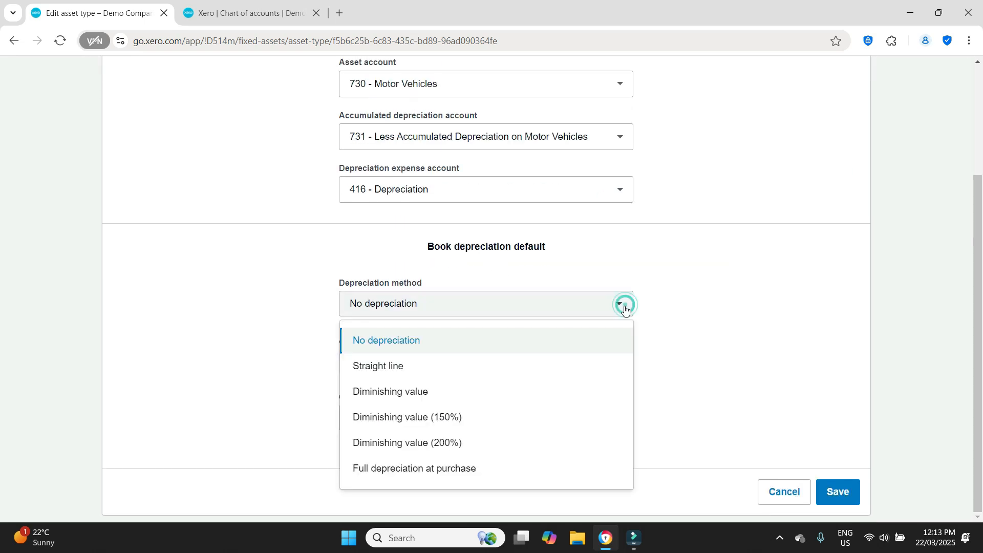
left_click(428, 397)
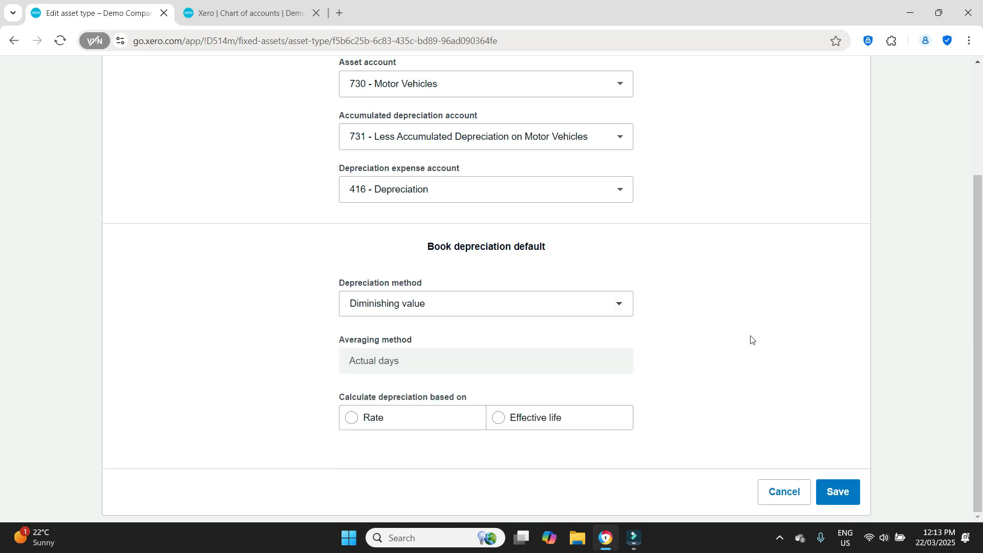
left_click(500, 417)
scroll(748, 337, "down", 2)
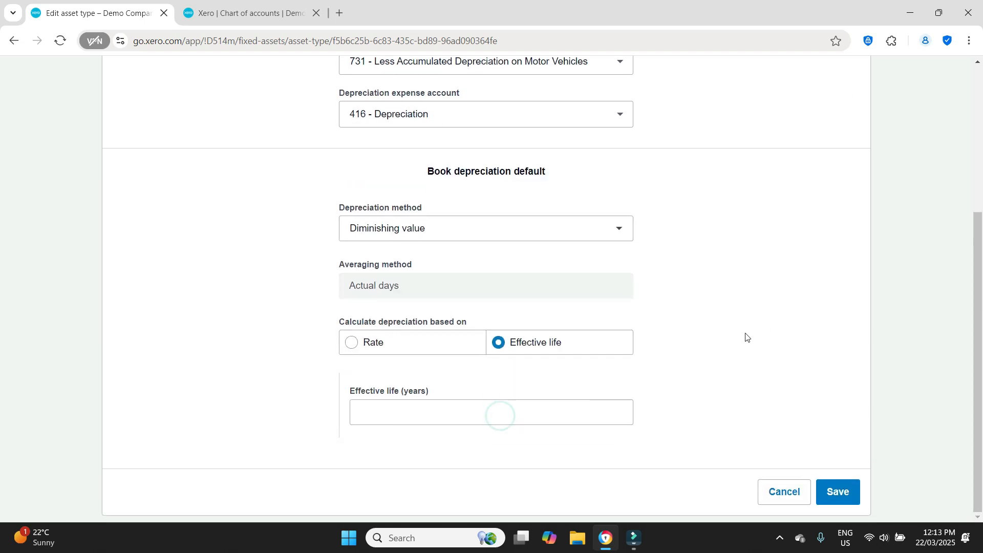
left_click(468, 409)
type("10")
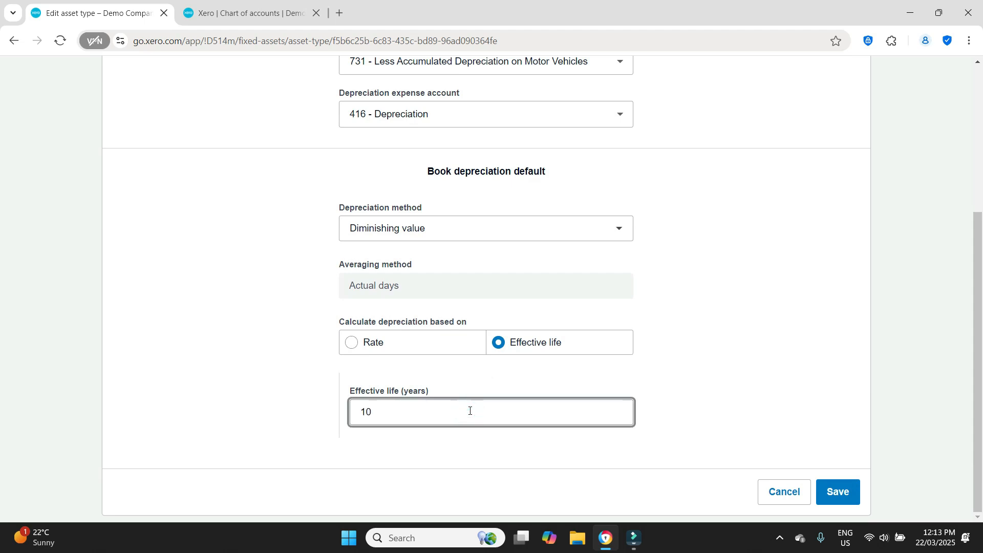
left_click(699, 334)
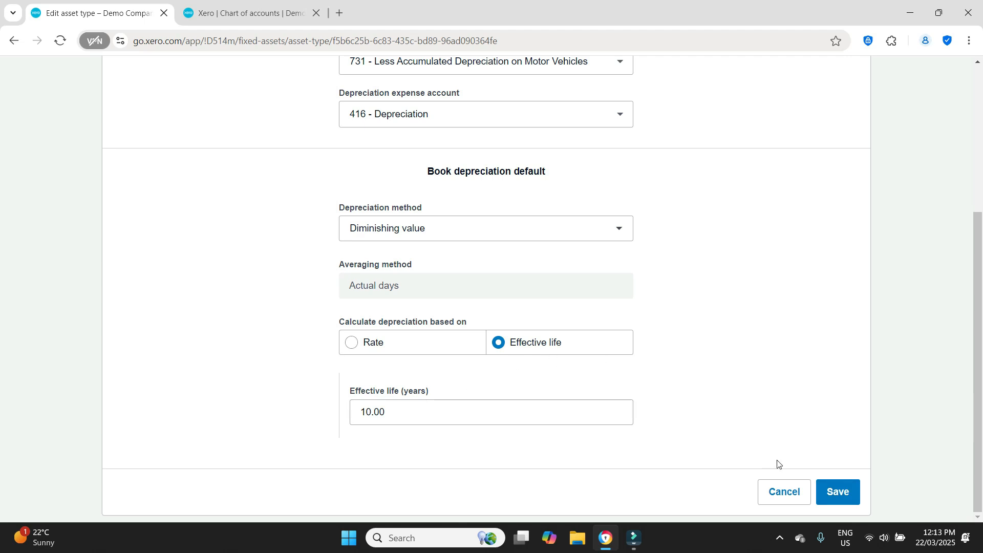
Save the Motor Vehicles asset type and return to the list of draft fixed assets.
left_click(842, 493)
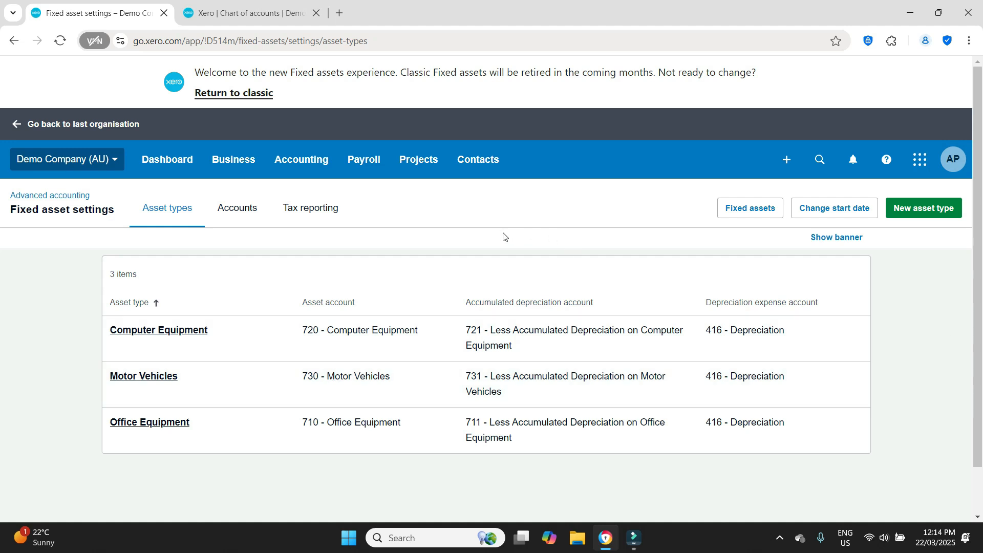
left_click(737, 210)
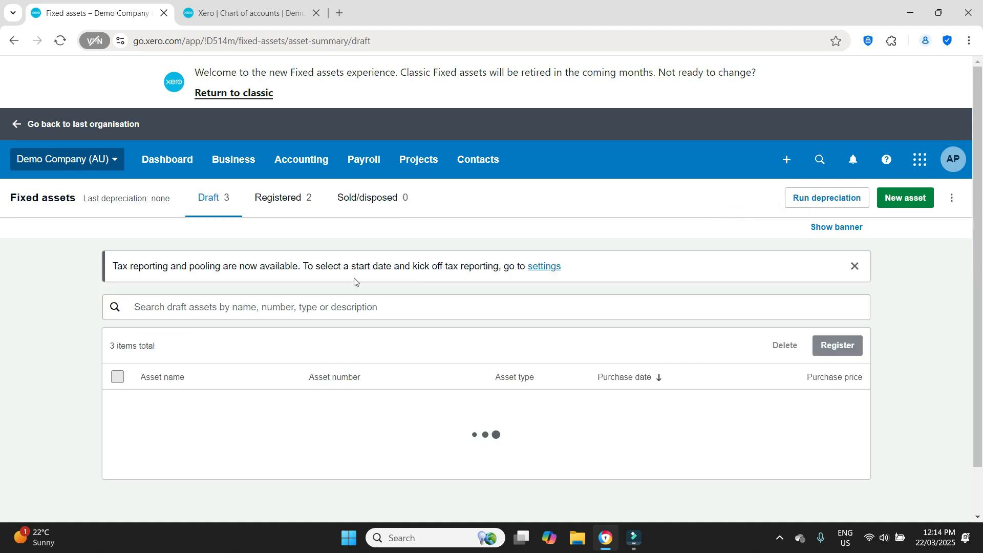
Open the draft Toyota Hilux asset and review its details, linked accounts and book value settings.
scroll(355, 280, "down", 1)
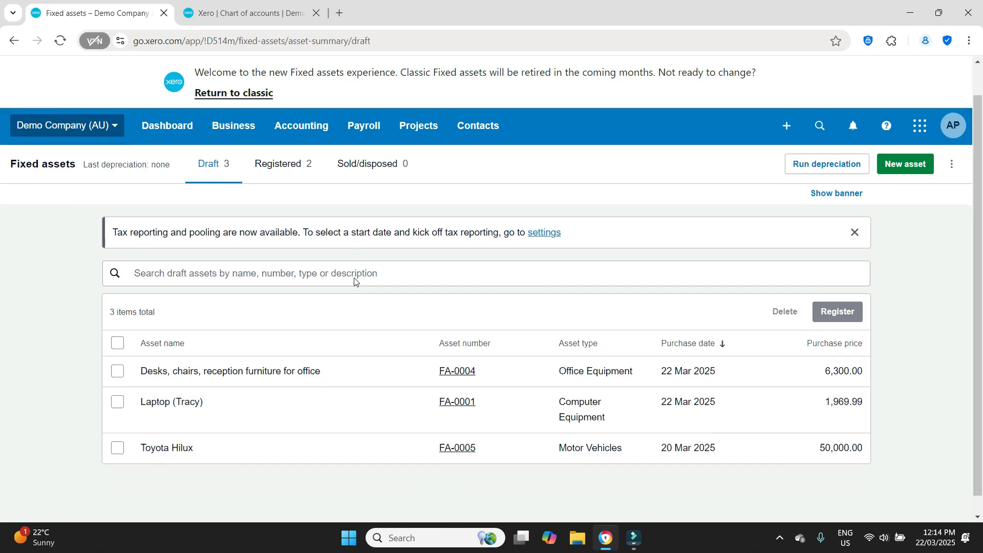
left_click(160, 436)
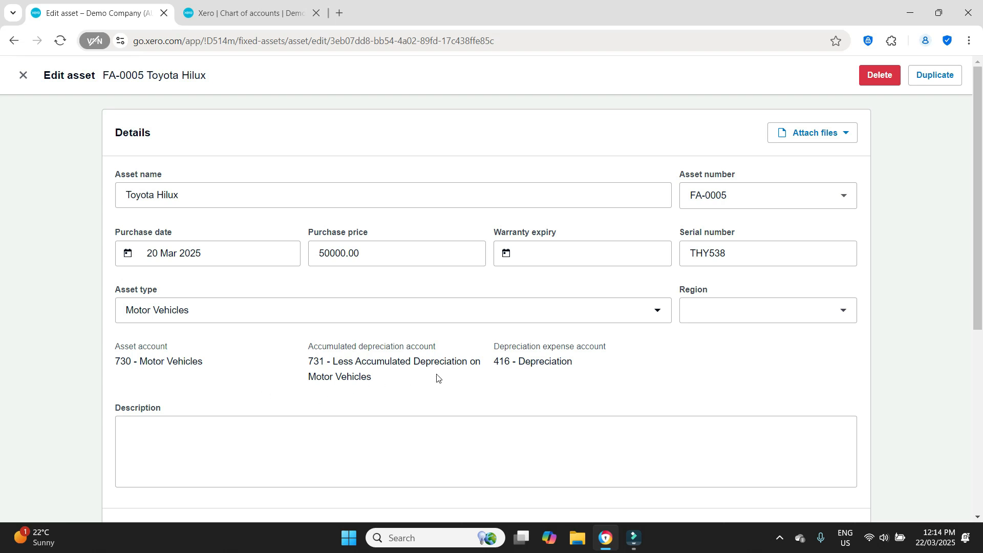
scroll(814, 333, "down", 4)
left_click(271, 221)
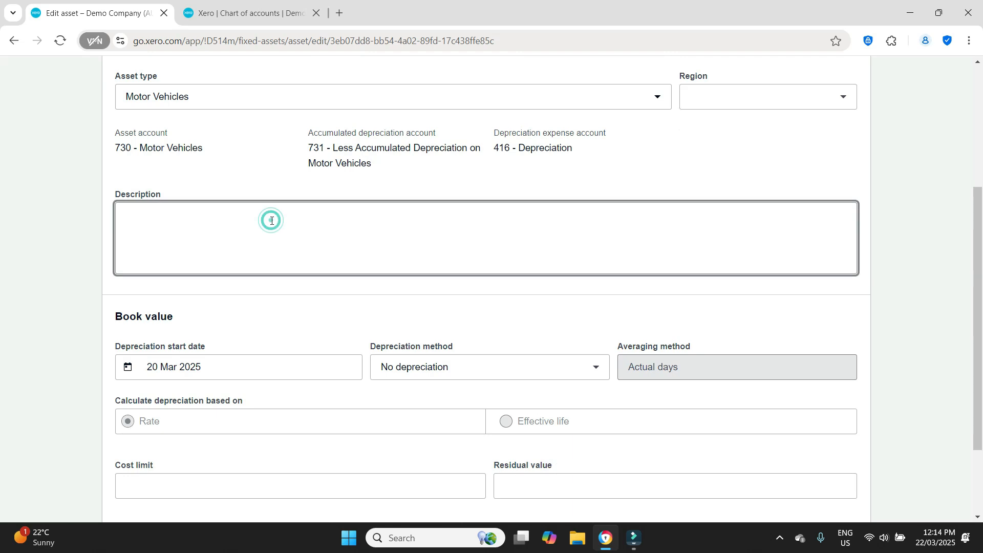
scroll(271, 221, "up", 5)
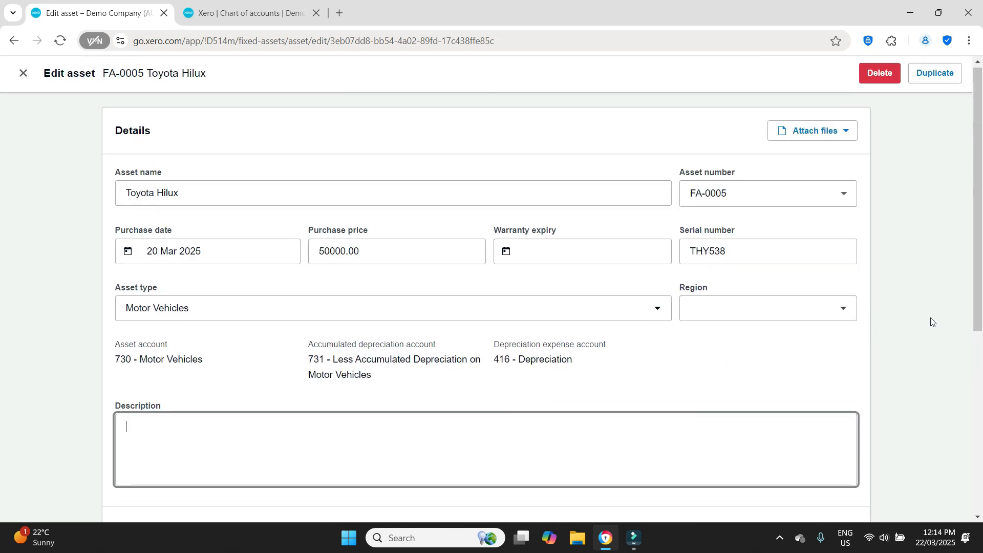
scroll(932, 322, "down", 5)
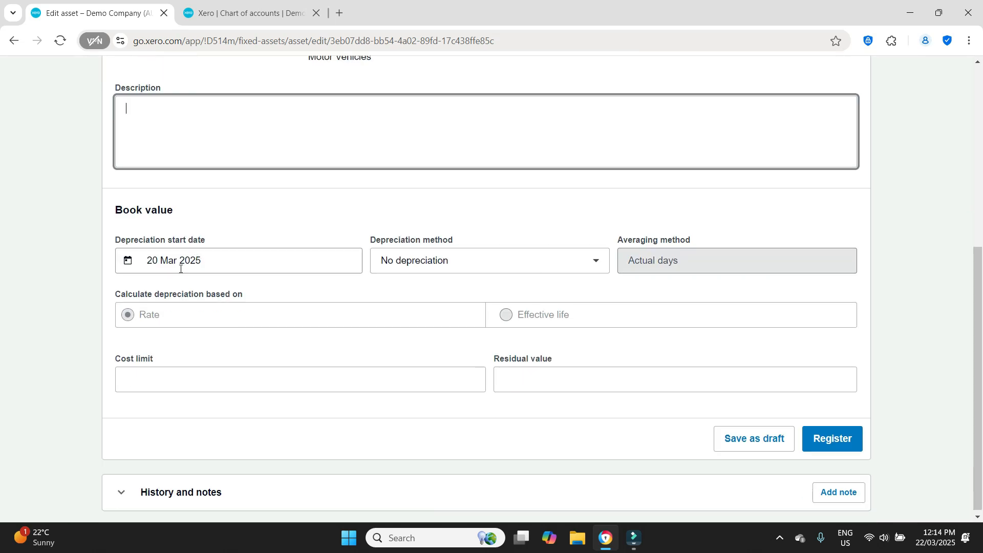
Set the Toyota Hilux's depreciation method to Diminishing value, calculated from an effective life of 10 years.
left_click(584, 261)
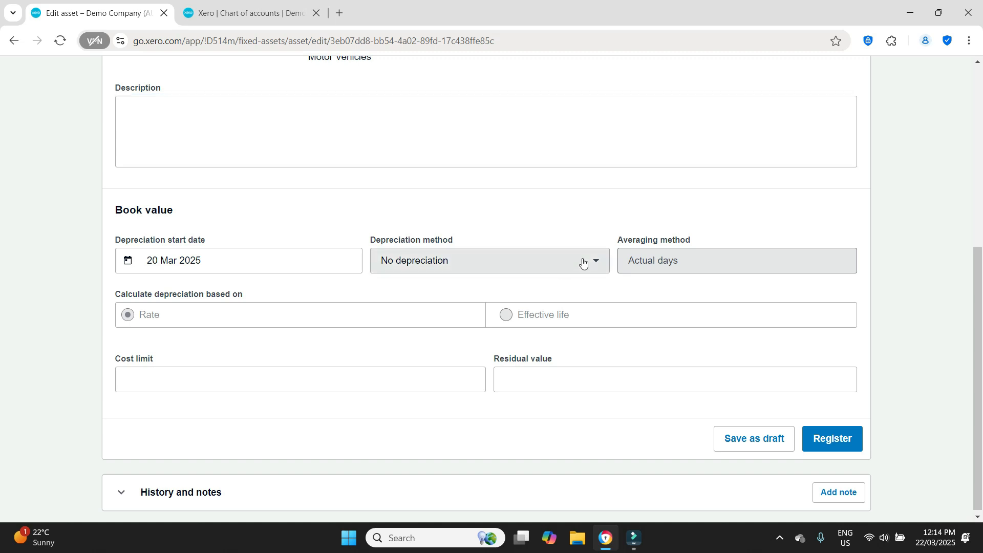
left_click(453, 348)
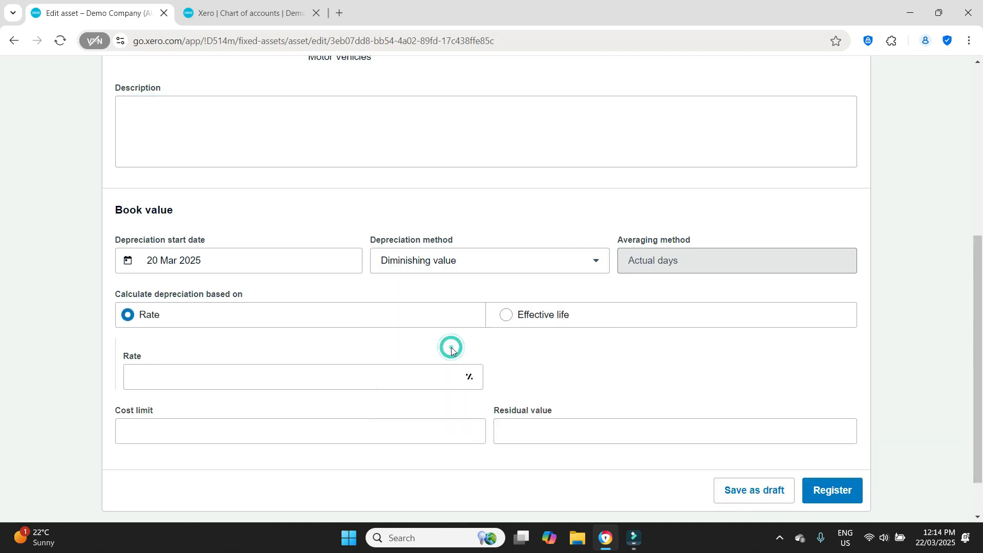
left_click(506, 315)
left_click(248, 378)
left_click(248, 378)
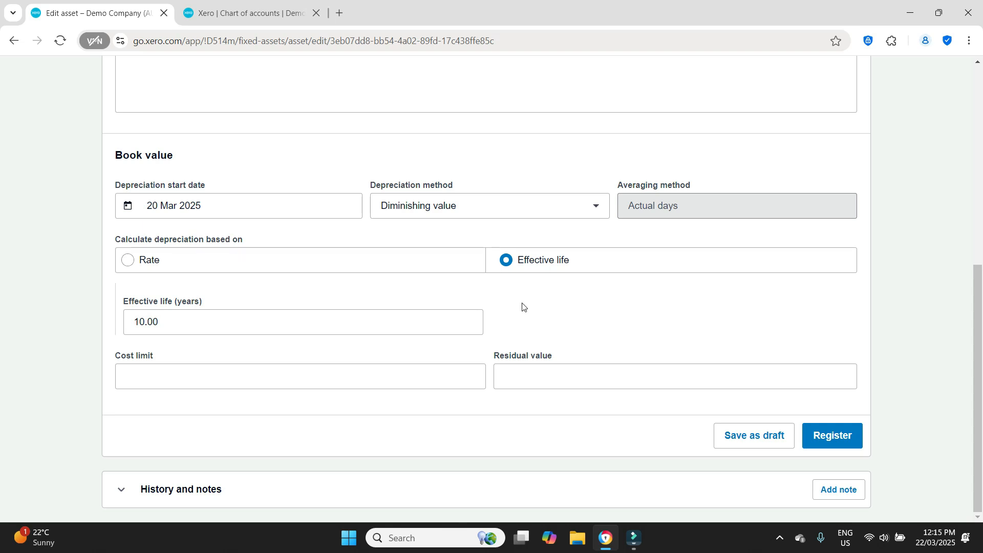
Leave the cost limit and residual value blank and register the Toyota Hilux asset.
left_click(263, 376)
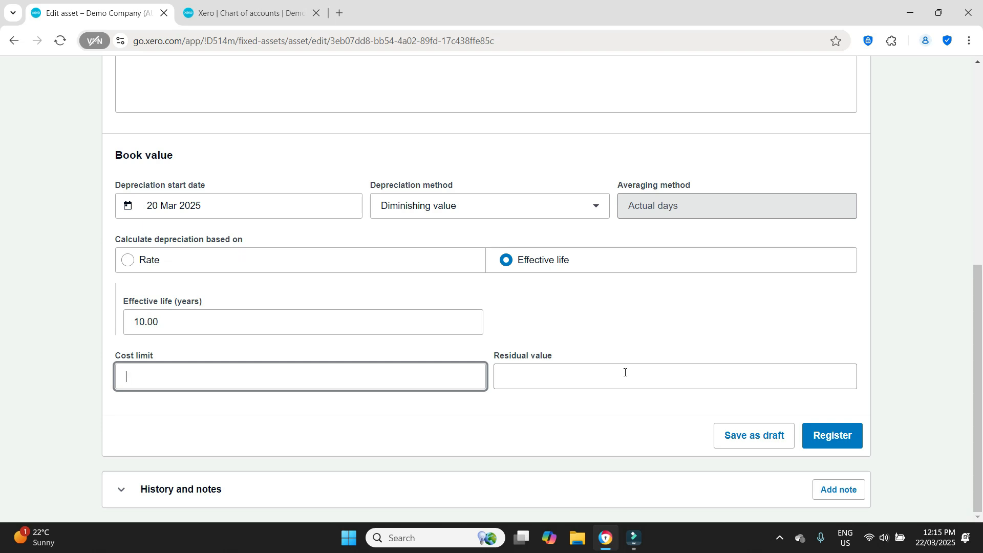
left_click(597, 380)
left_click(425, 381)
left_click(910, 379)
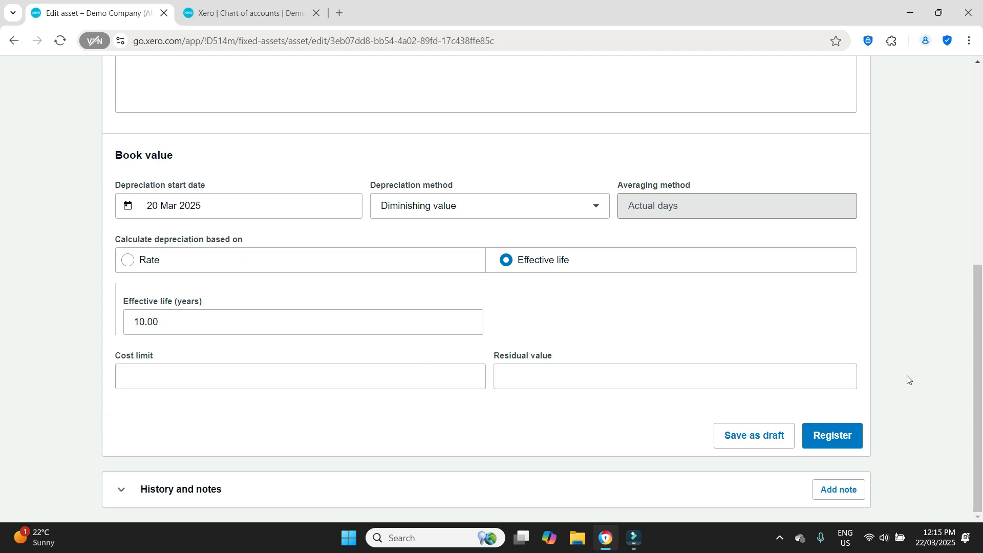
left_click(835, 440)
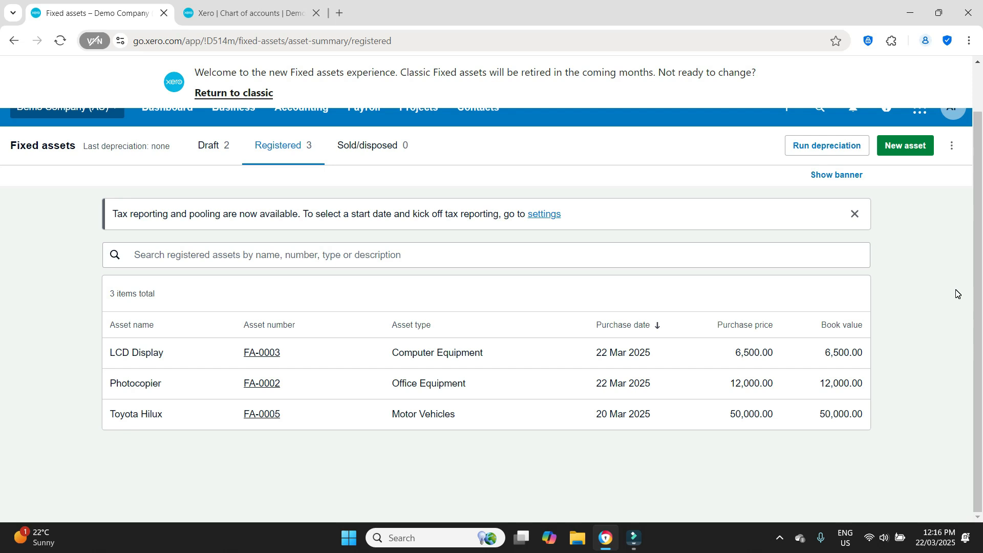
Reopen the fixed assets area and view the list of registered assets.
scroll(956, 293, "up", 1)
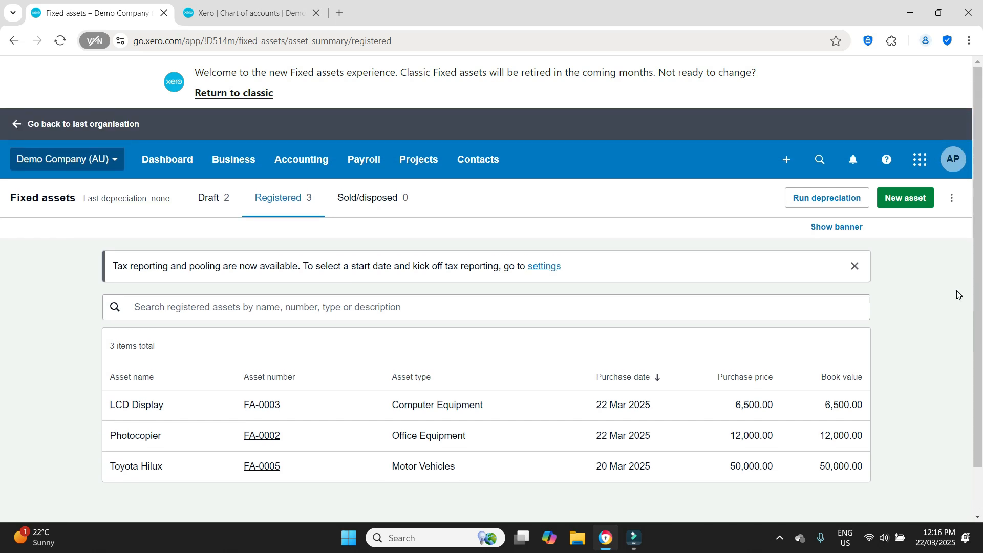
left_click(297, 175)
scroll(315, 461, "down", 2)
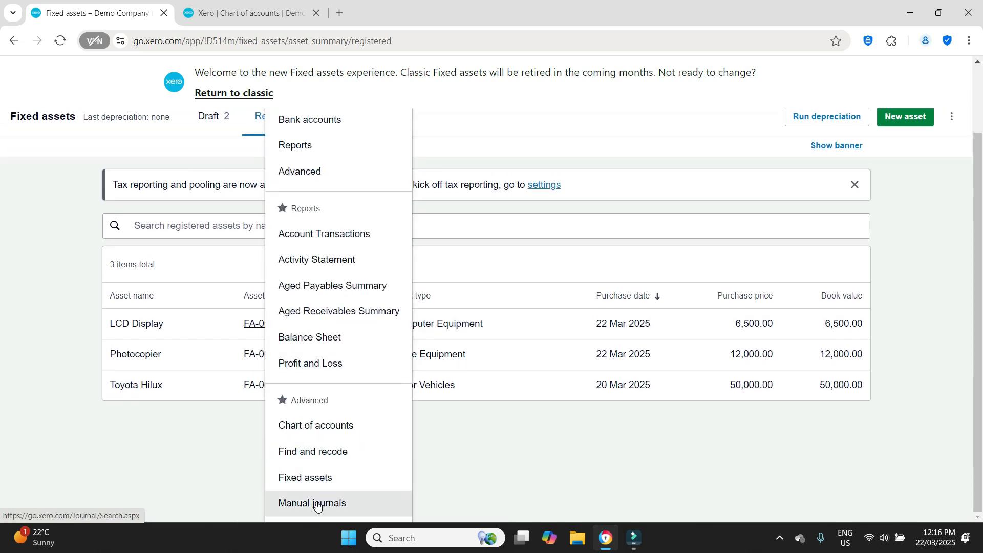
left_click(317, 478)
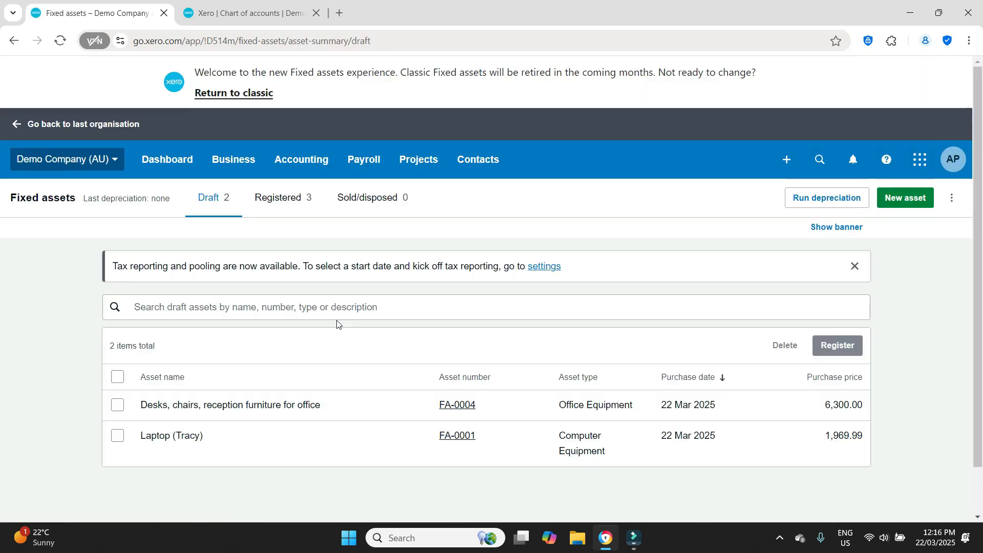
left_click(267, 200)
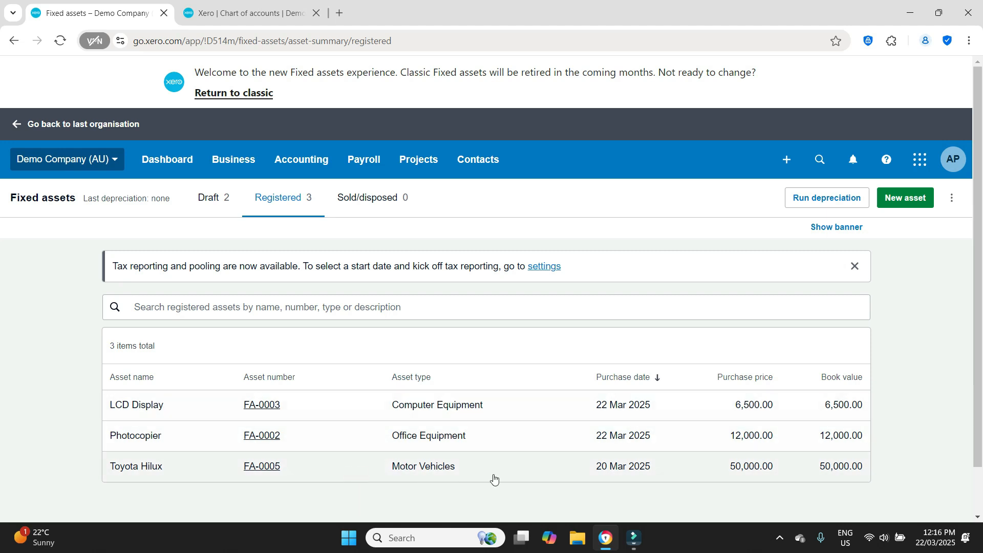
Run depreciation on the registered assets up to 31 Mar 2025.
left_click(835, 201)
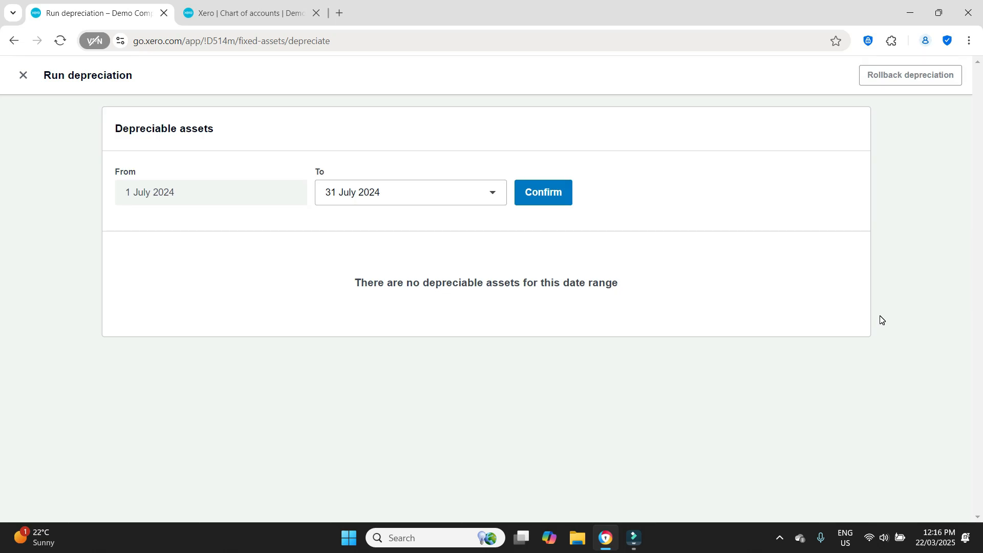
left_click(496, 194)
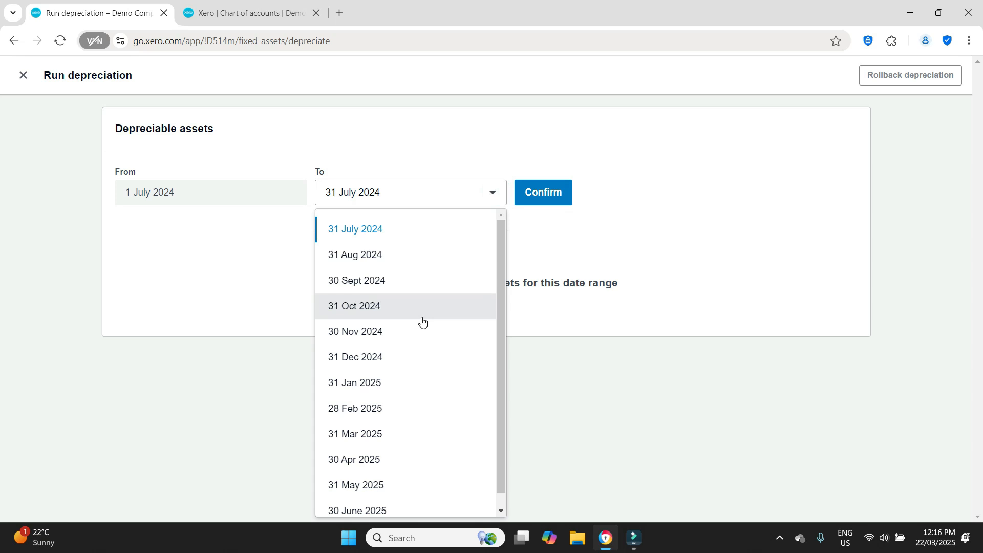
scroll(422, 323, "down", 1)
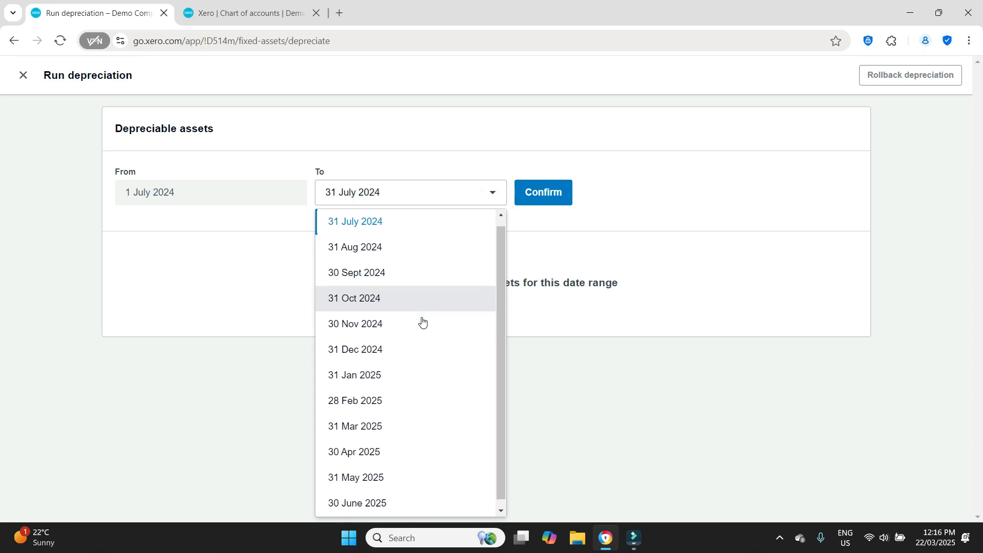
left_click(395, 418)
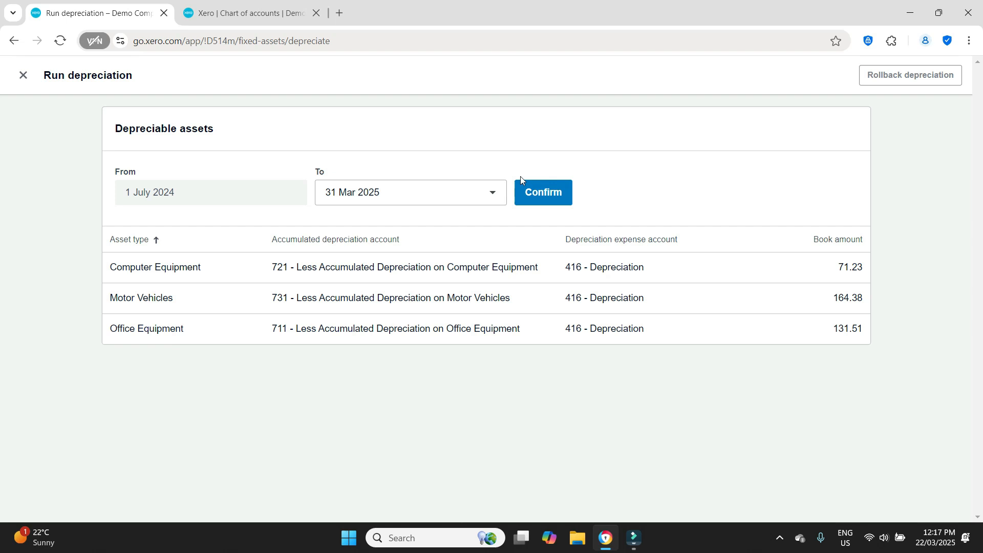
left_click(541, 192)
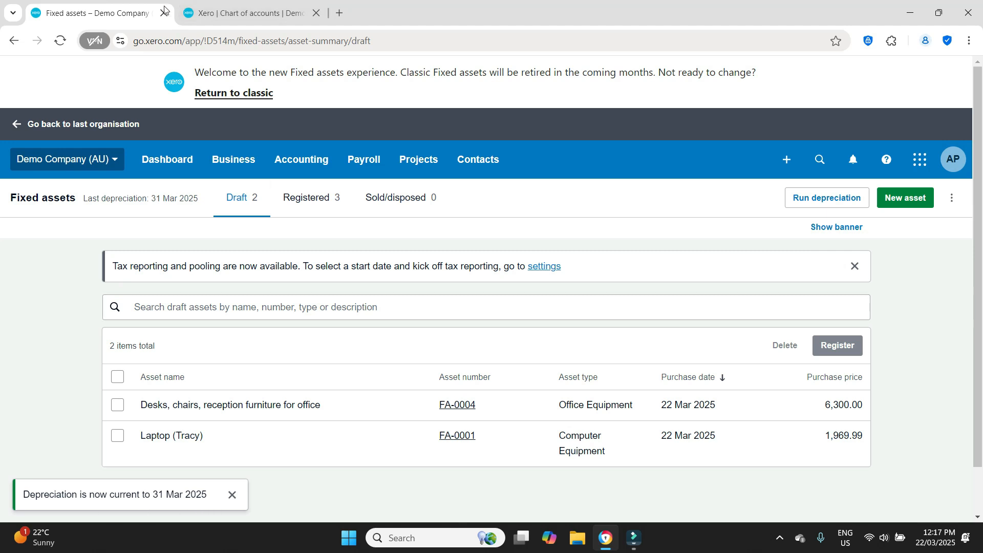
Switch to the browser tab showing the chart of accounts and open the Profit and Loss report from there.
left_click(182, 16)
scroll(397, 152, "up", 5)
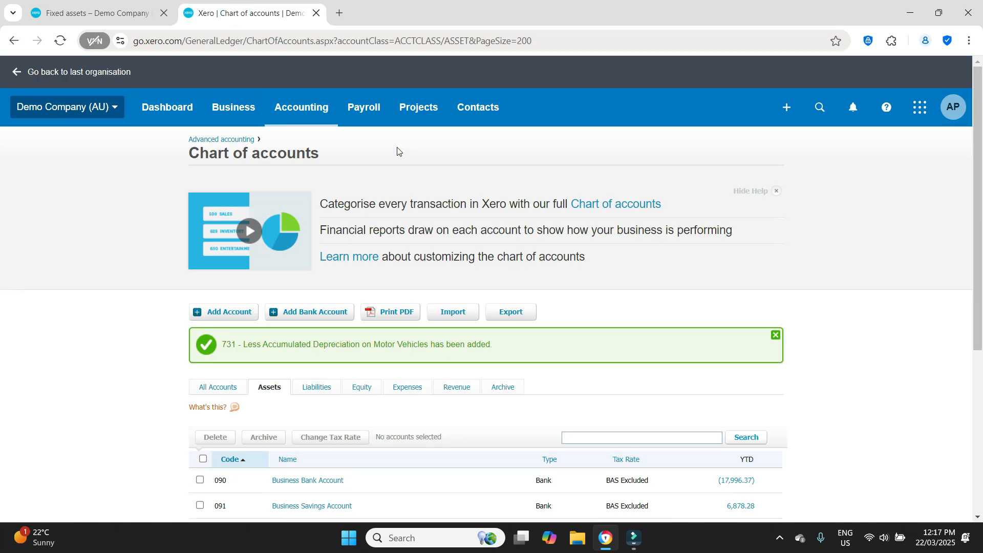
left_click(310, 113)
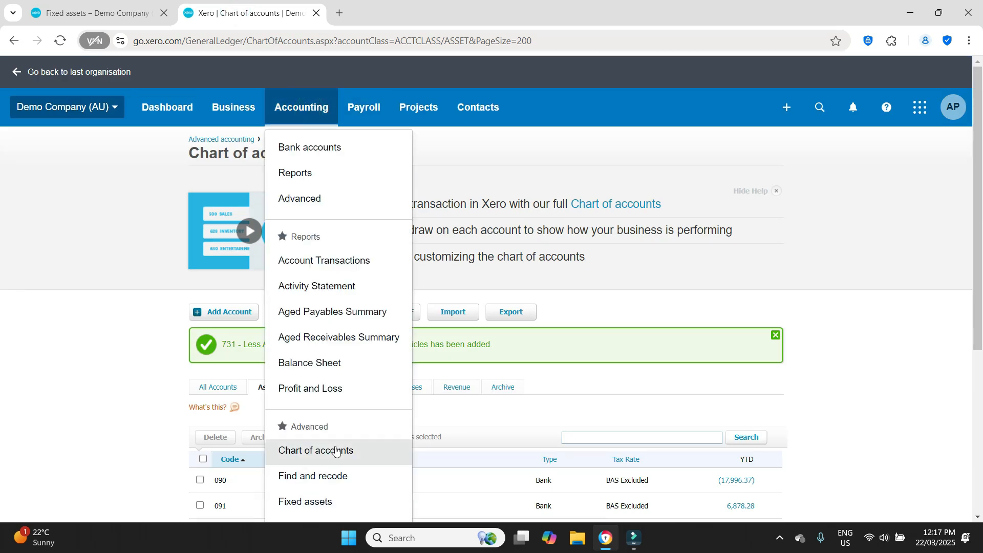
left_click(336, 390)
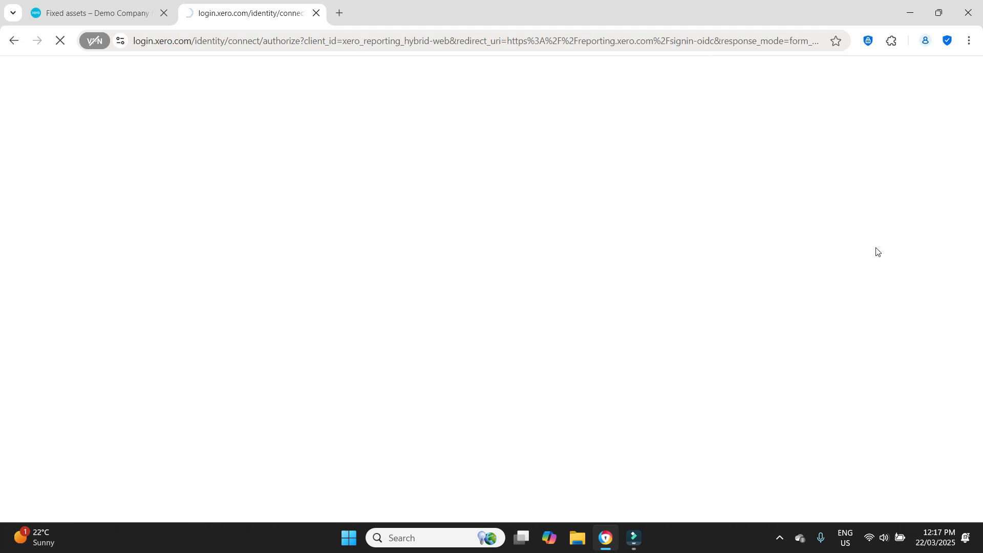
Open the transactions behind the Depreciation amount under Operating Expenses in a new browser tab and view them.
scroll(877, 251, "down", 6)
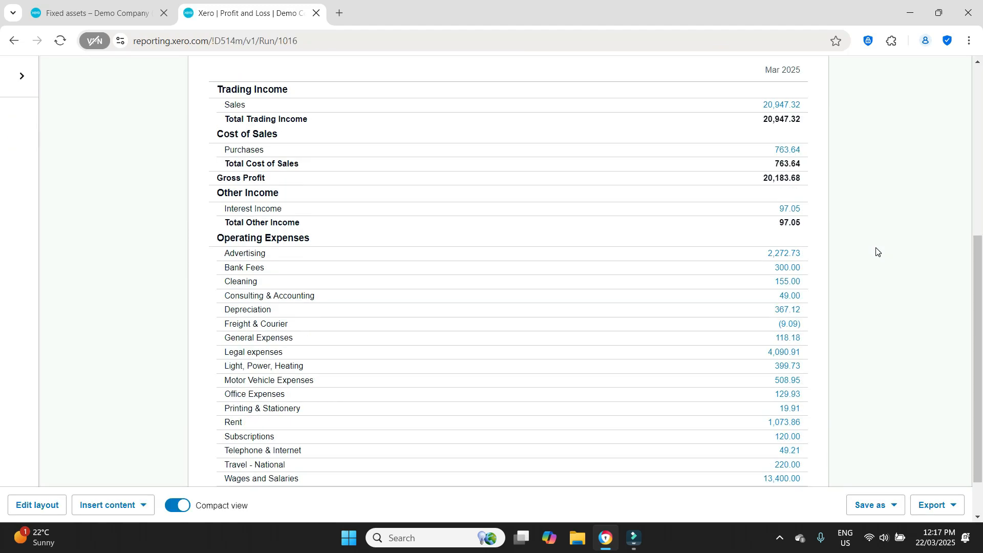
right_click(793, 312)
left_click(824, 328)
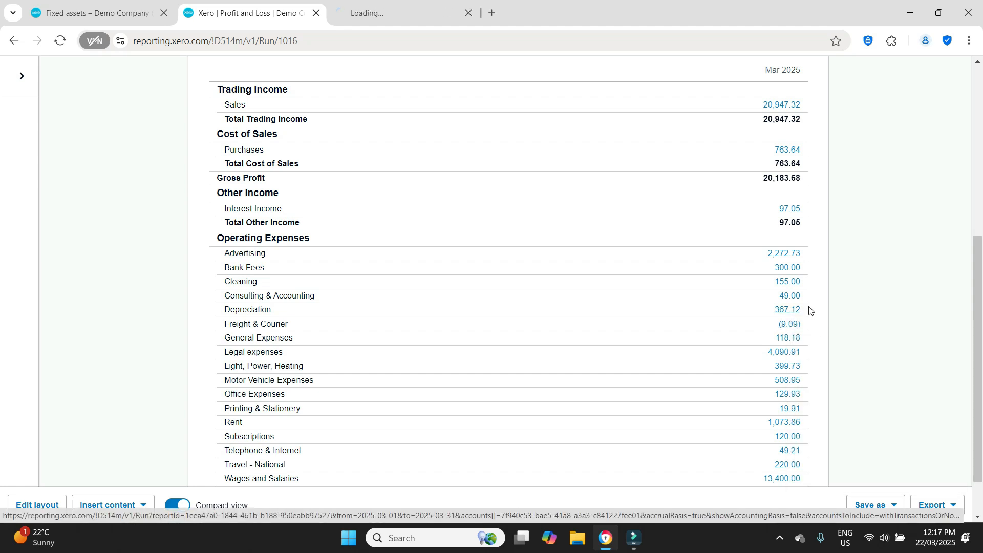
left_click(407, 11)
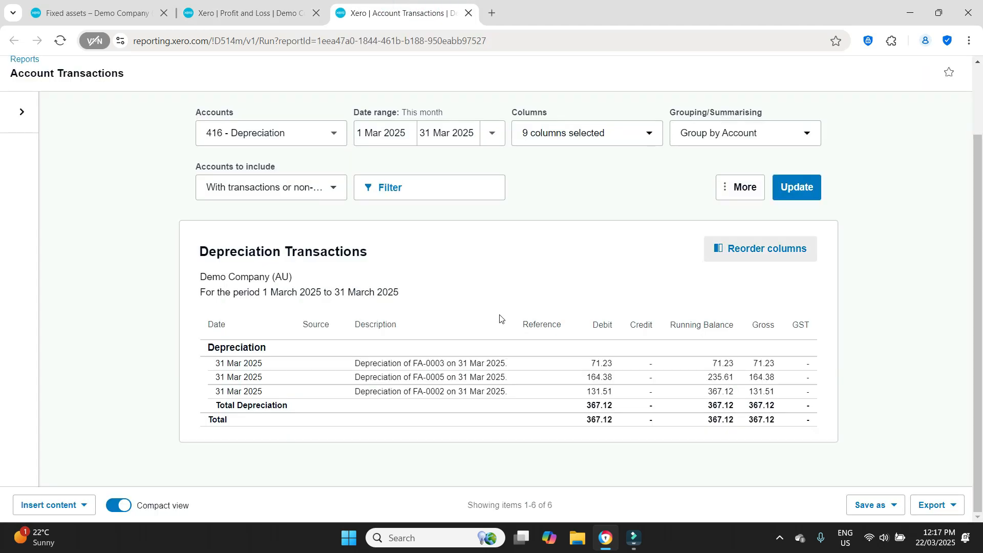